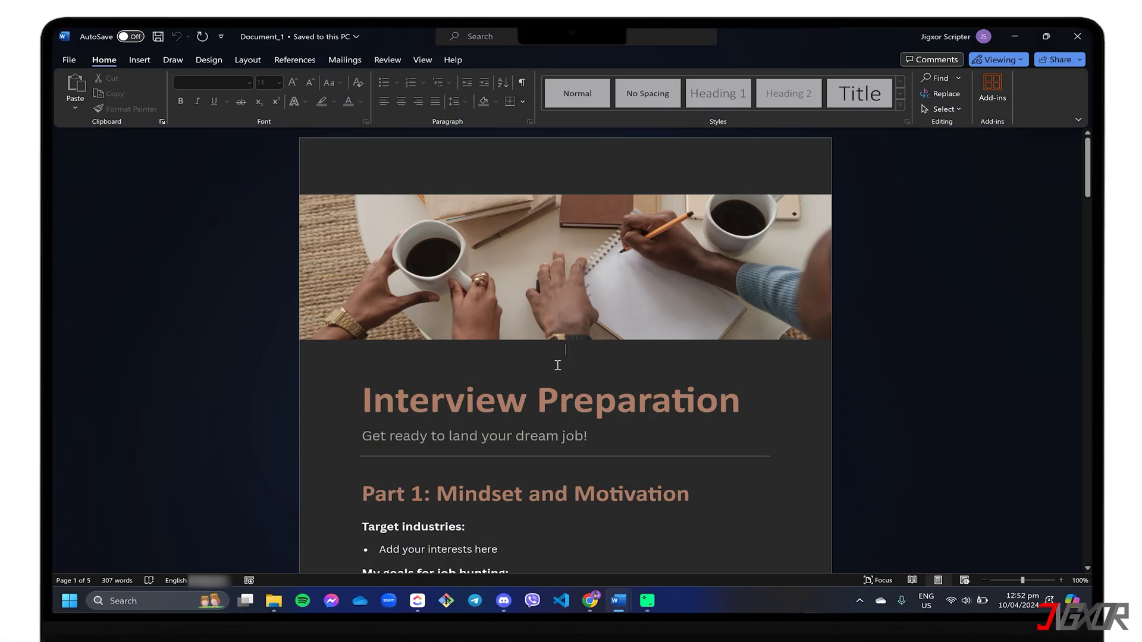
- Bring up the protected Interview Preparation document with its Restrict Editing pane showing
key("BackSpace")
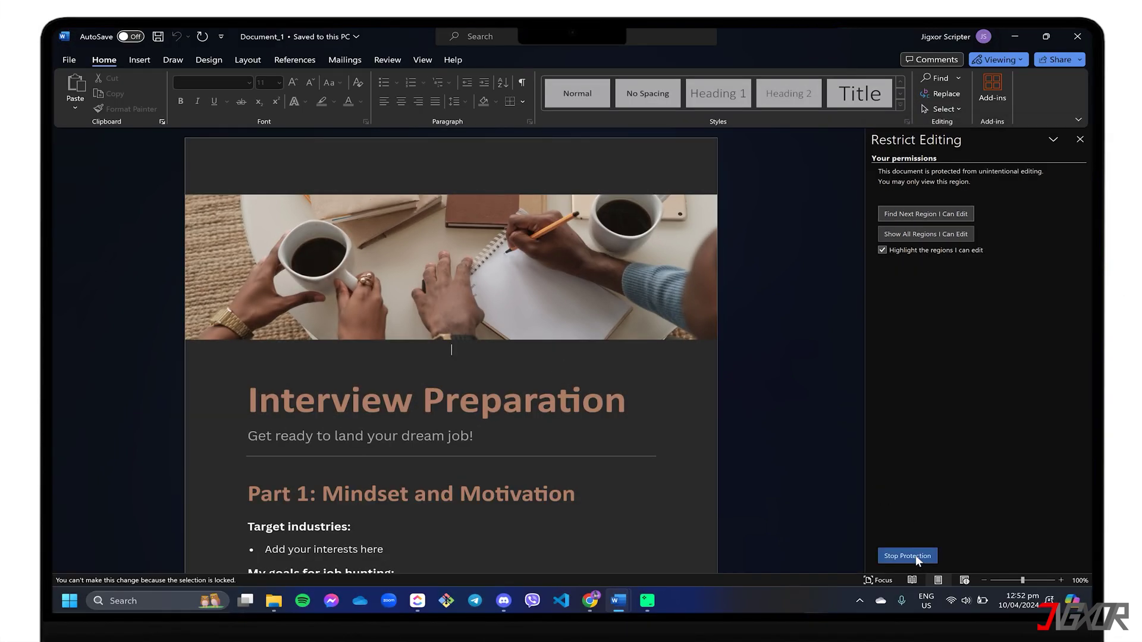
left_click(915, 555)
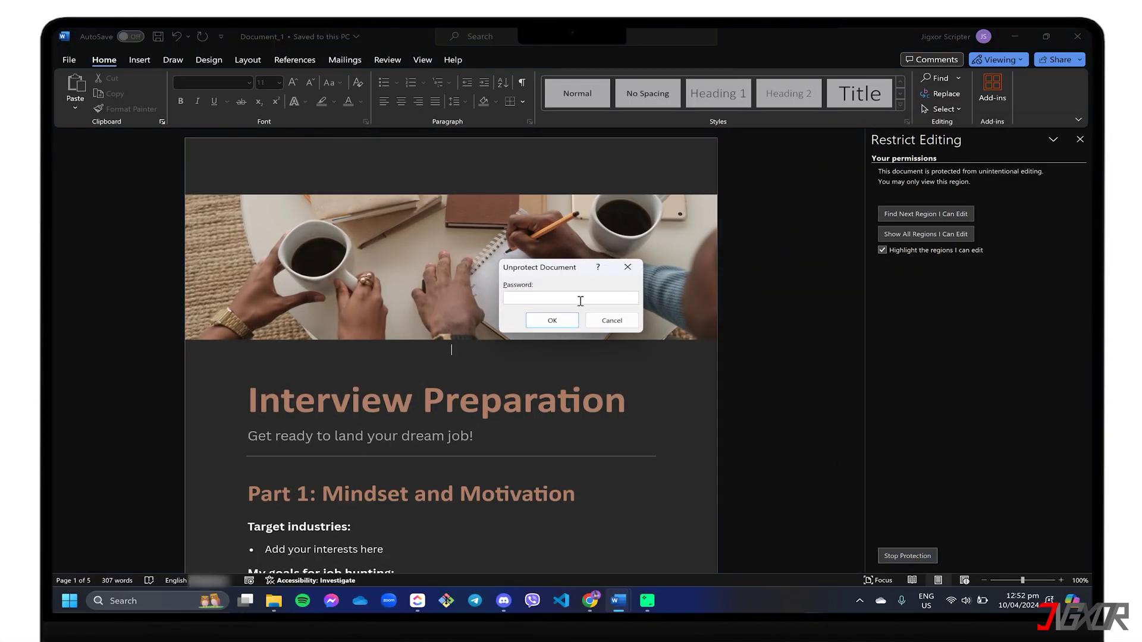
type("1234")
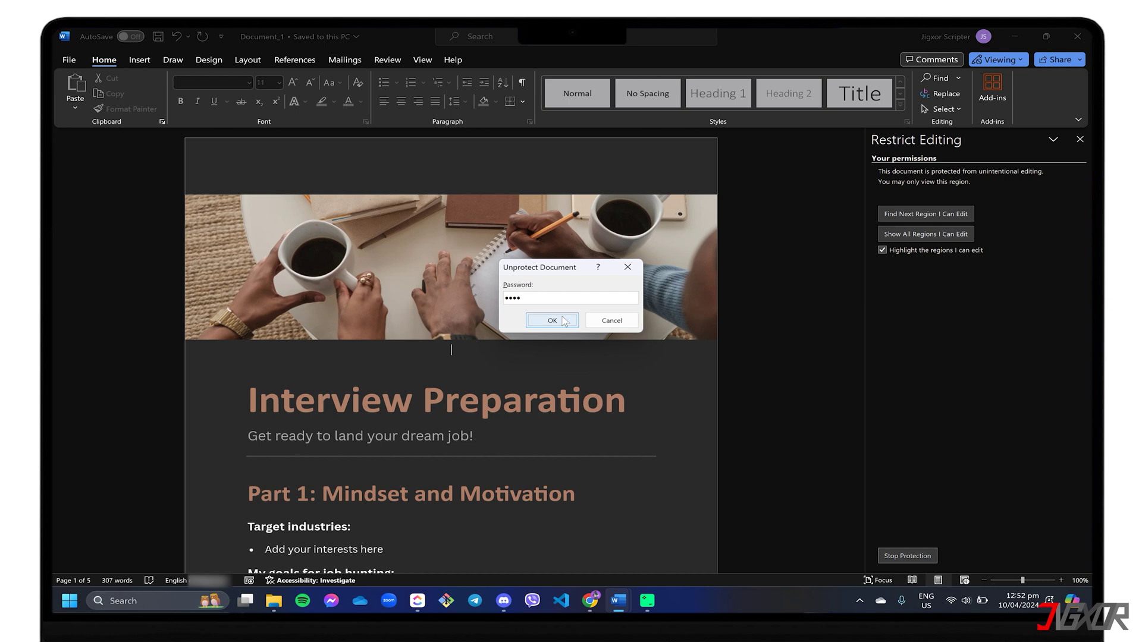
left_click(563, 321)
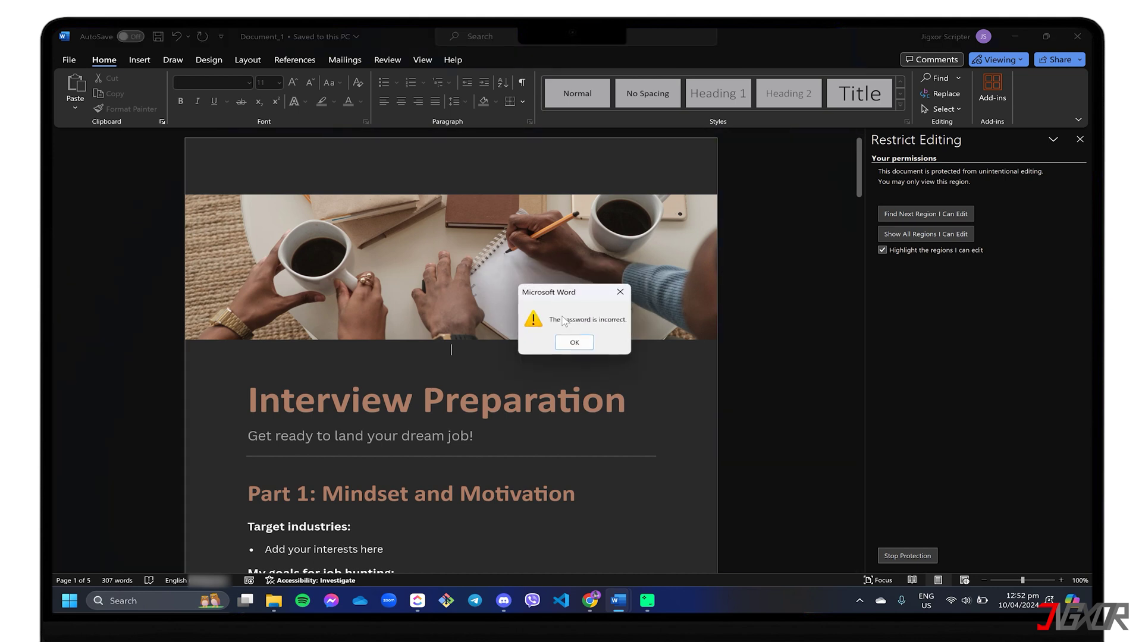
left_click(575, 343)
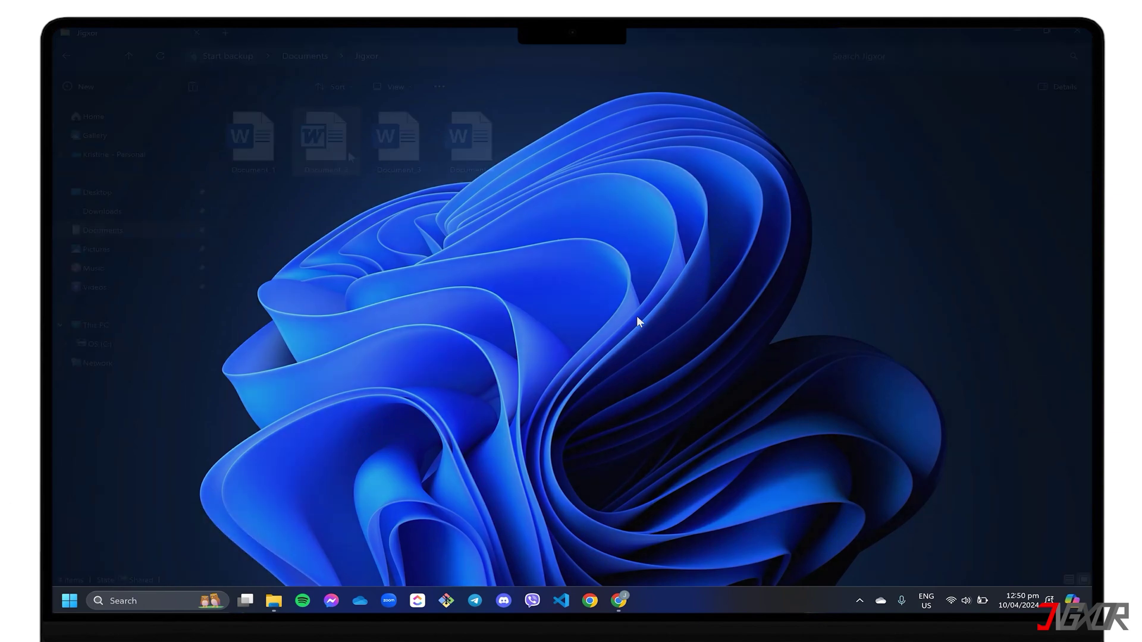
- Open Document_2 and save a Word Document format copy named Document_2_Converted in Jigxor
double_click(324, 152)
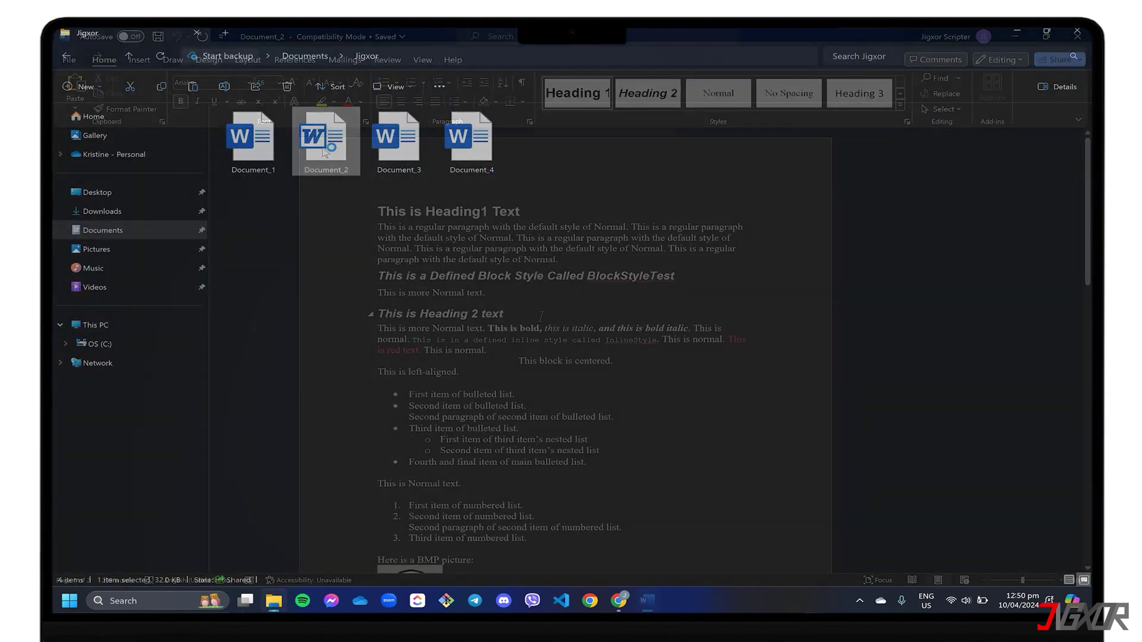
left_click(59, 58)
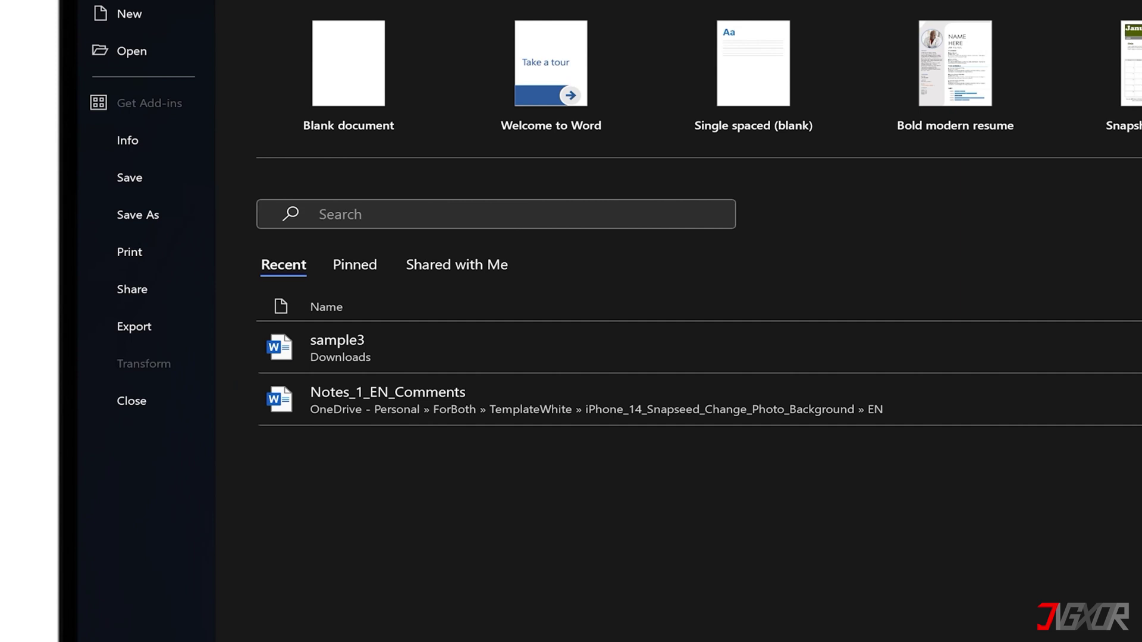
left_click(89, 244)
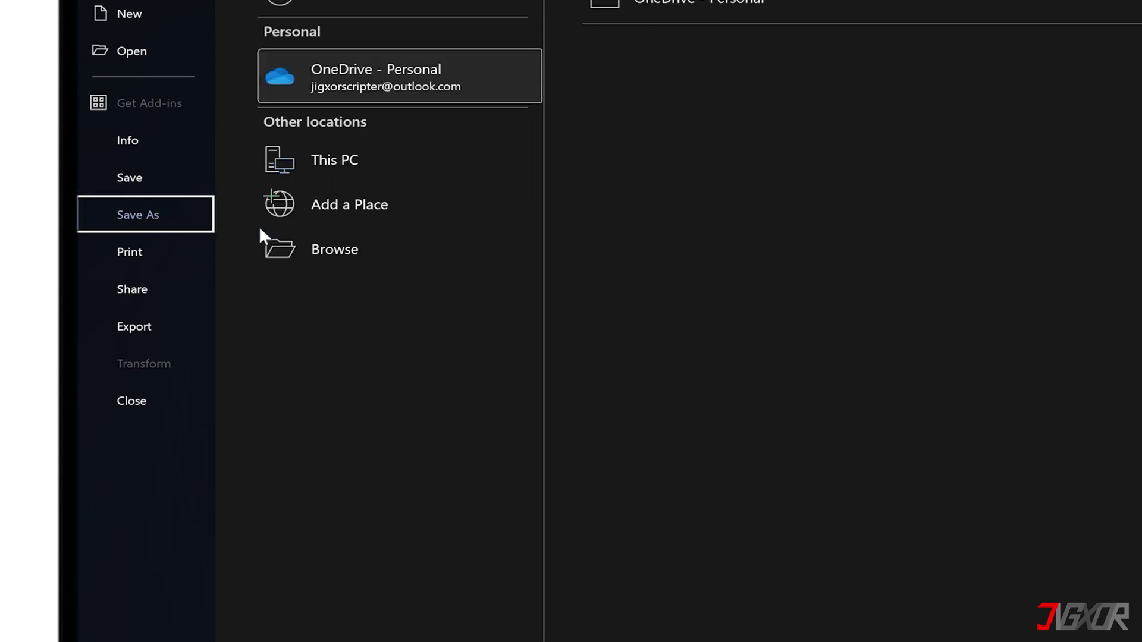
left_click(378, 258)
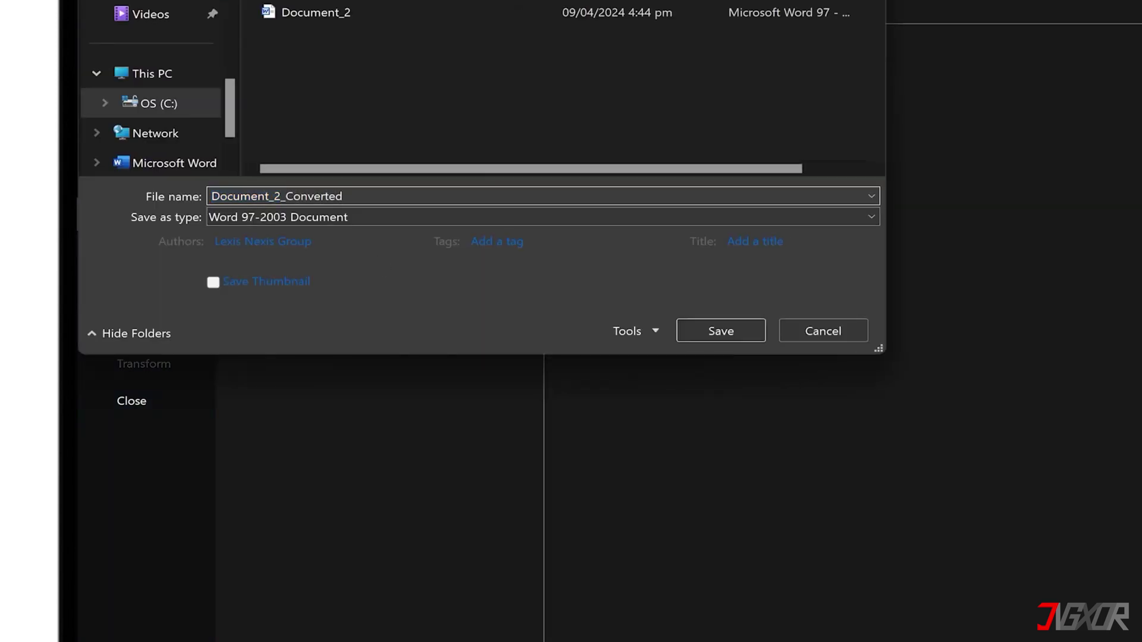
left_click(357, 217)
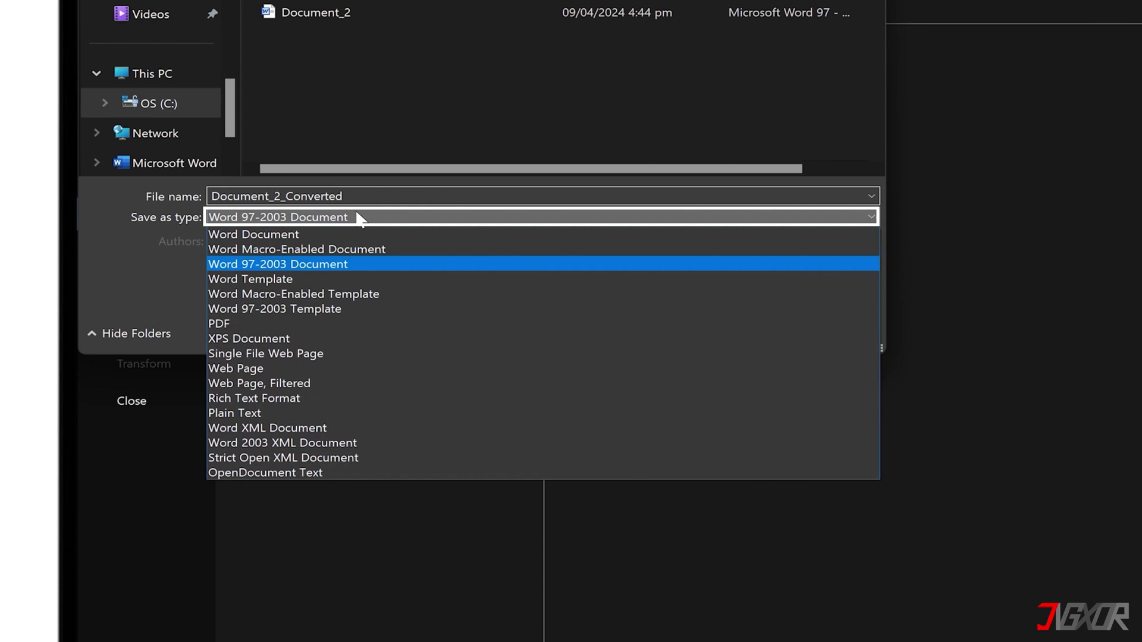
left_click(349, 238)
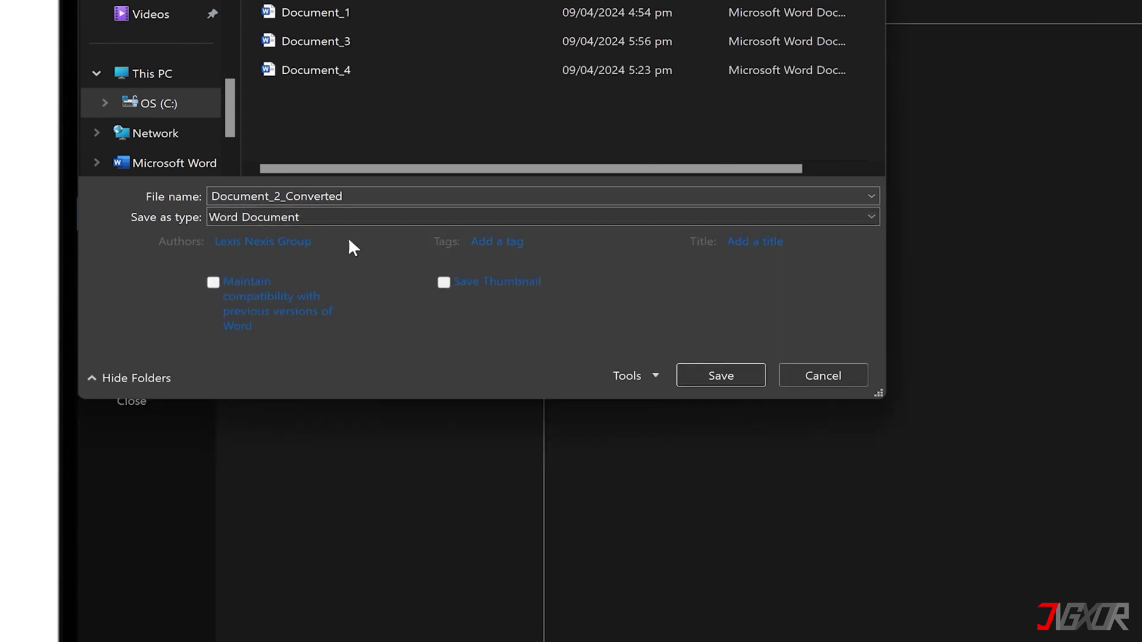
left_click(719, 376)
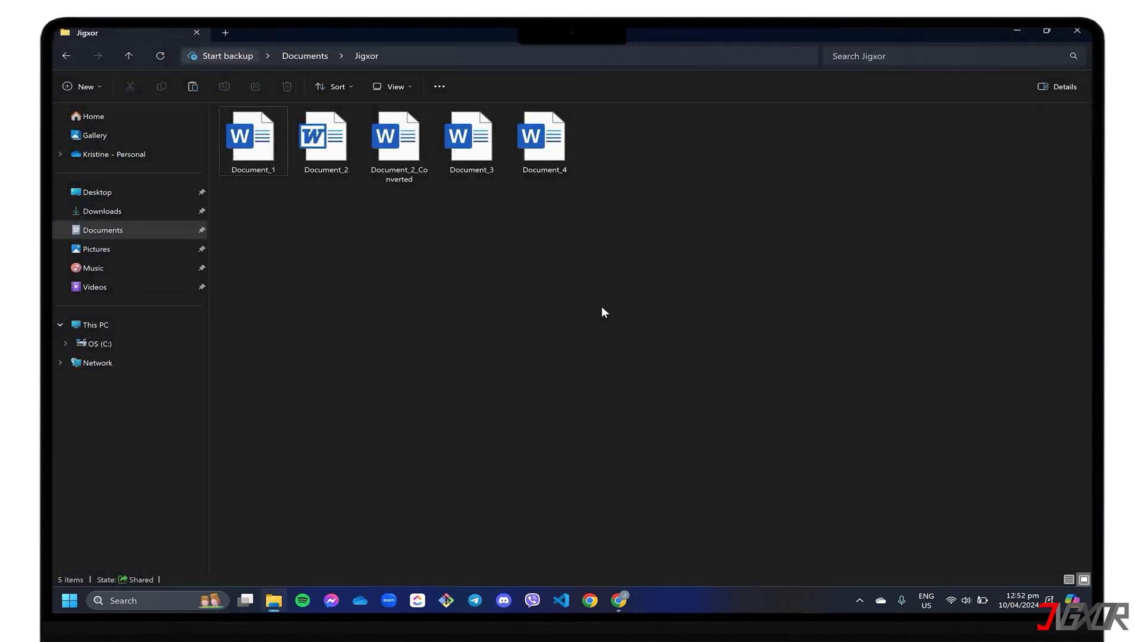
- Turn on file name extensions in File Explorer's View options
left_click(409, 88)
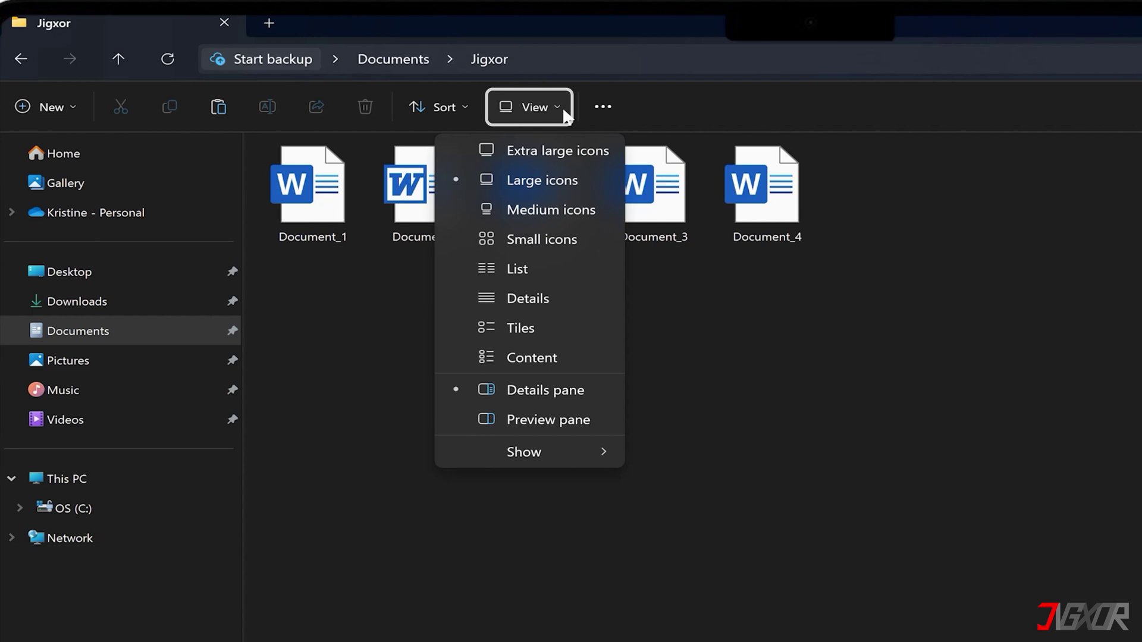
mouse_move(539, 453)
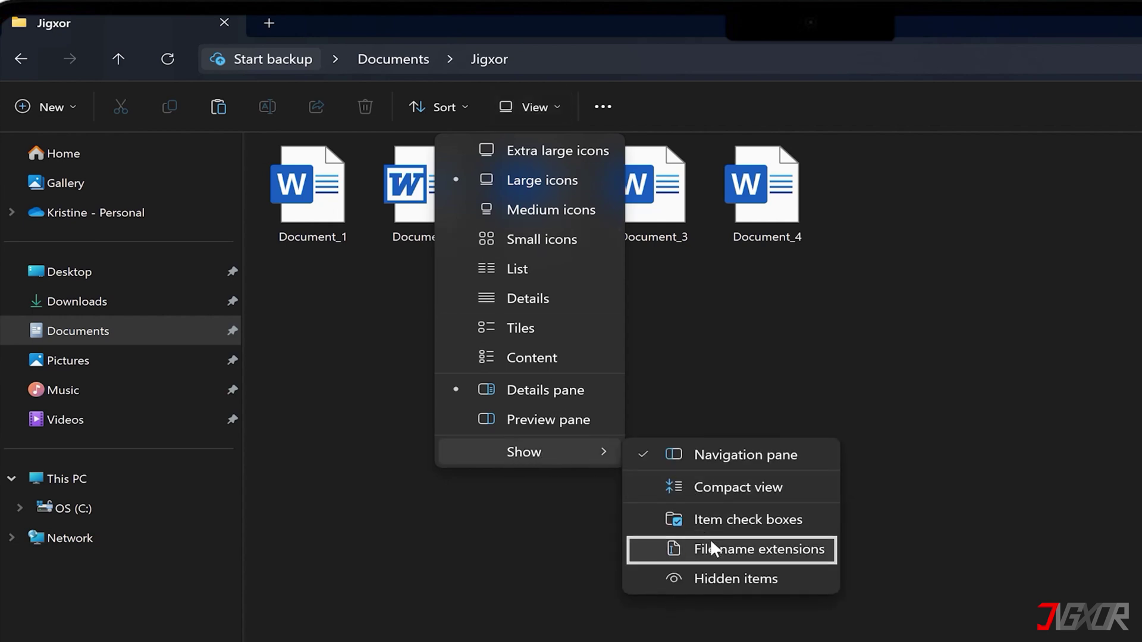
left_click(653, 548)
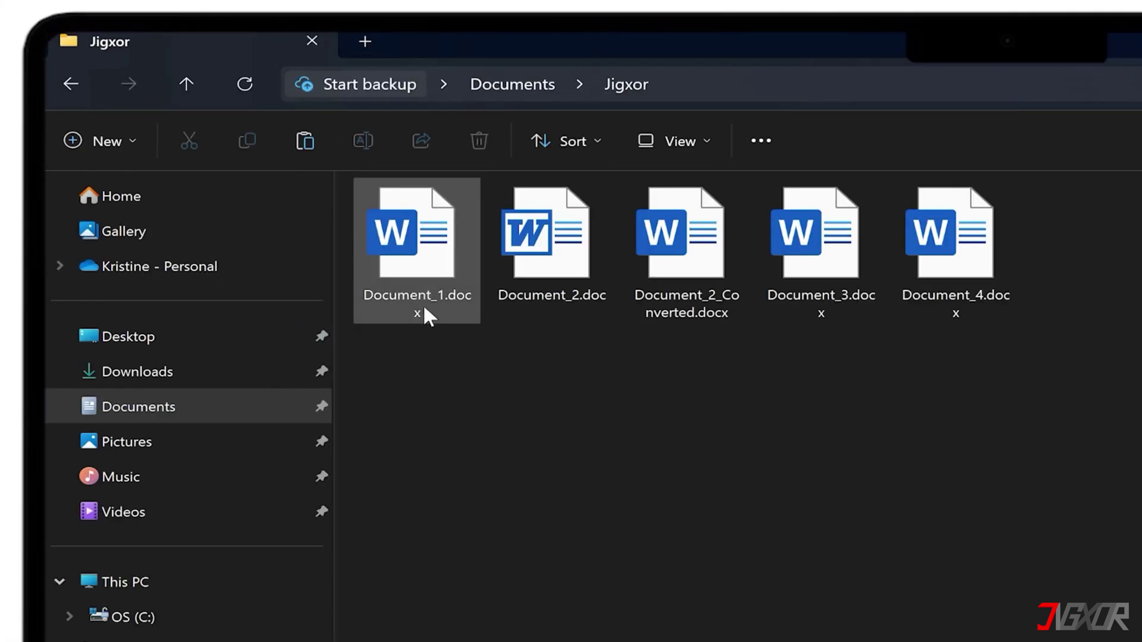
- Rename Document_1.docx to Document_1.docx.zip, accepting the extension change warning
left_click(424, 308)
key("F2")
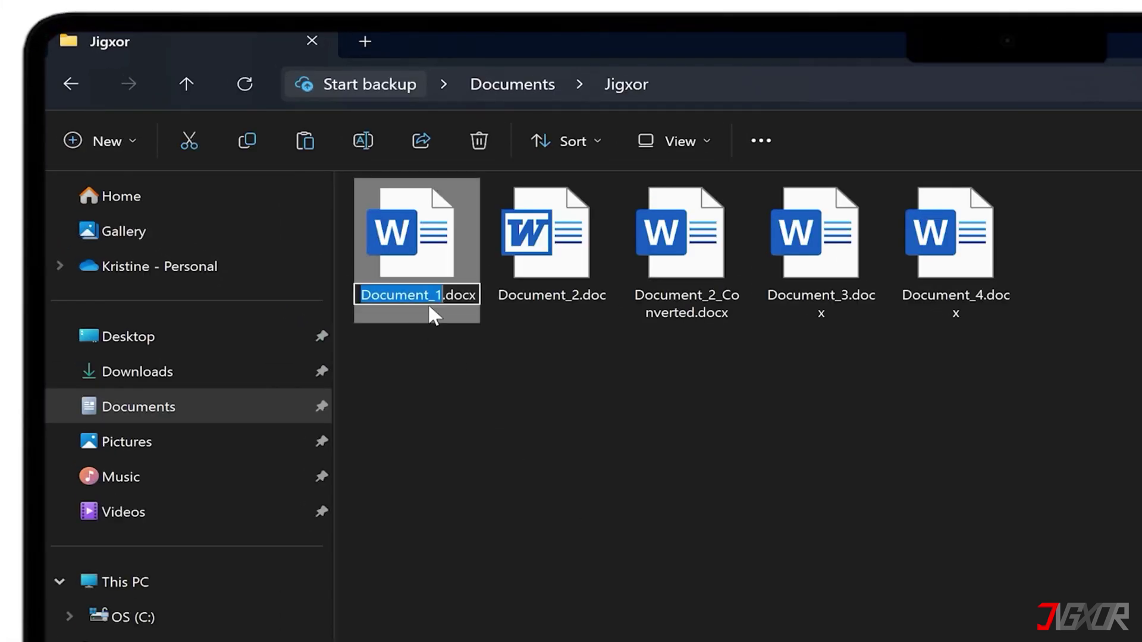
key("Right")
key("Right")
key("Right")
key("Right")
key("Right")
key("Right")
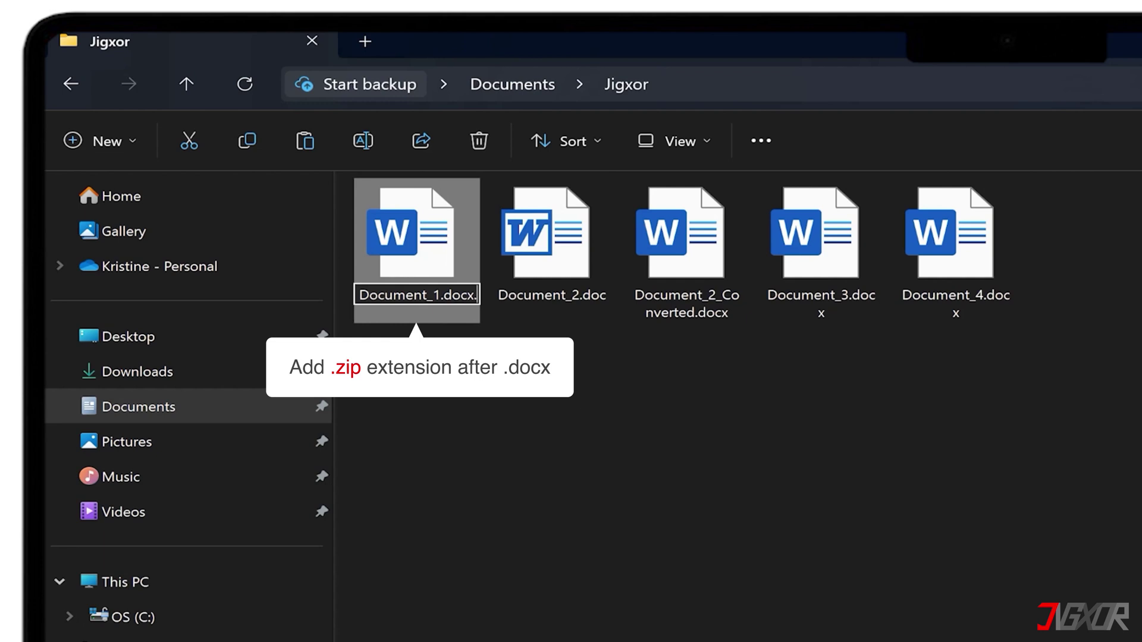
type(".zip")
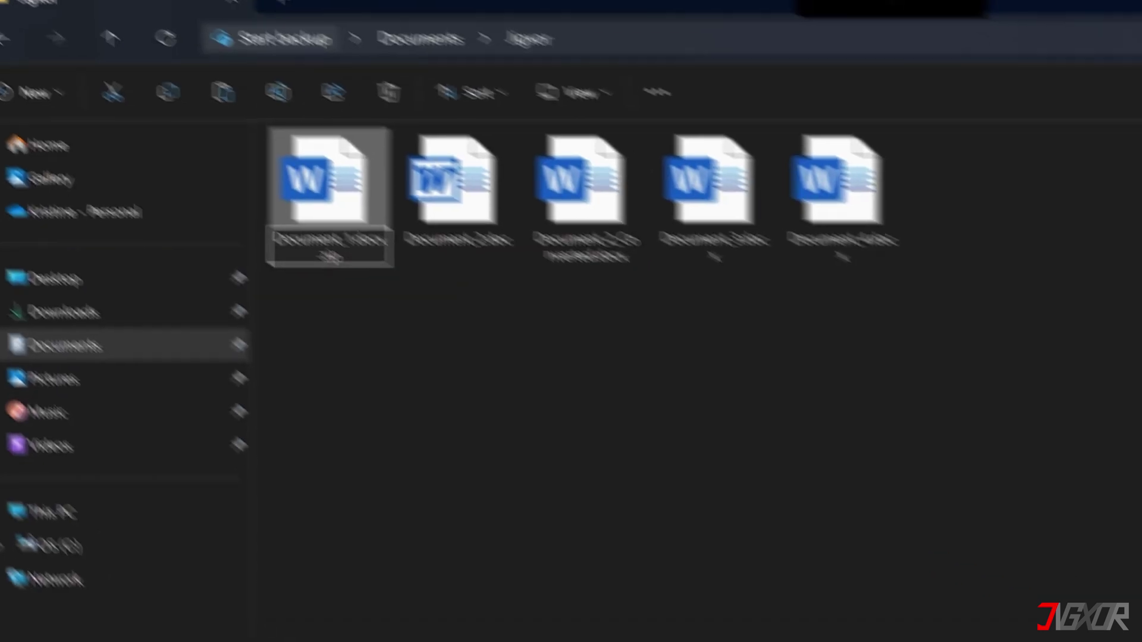
key("Return")
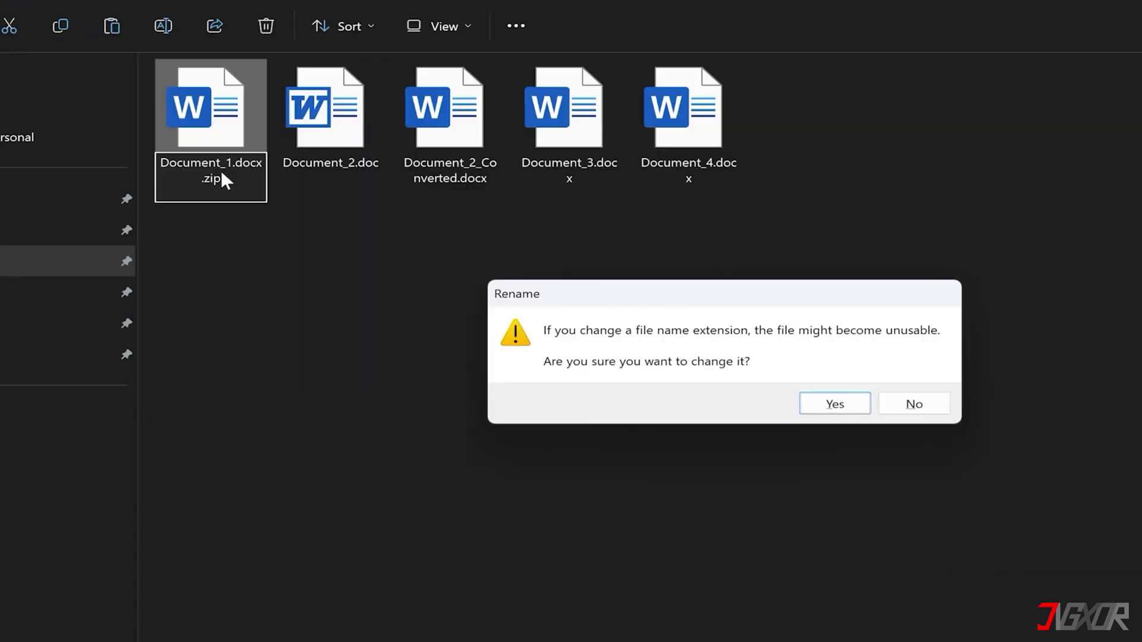
key("Return")
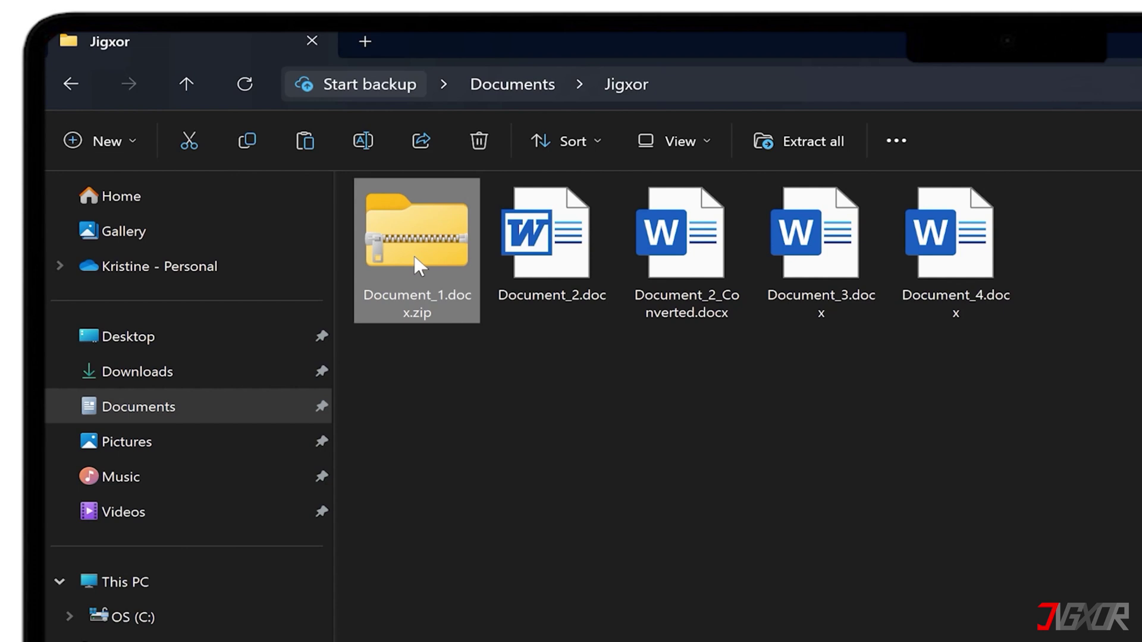
- Permanently delete settings.xml from the word folder inside Document_1.docx.zip
double_click(420, 266)
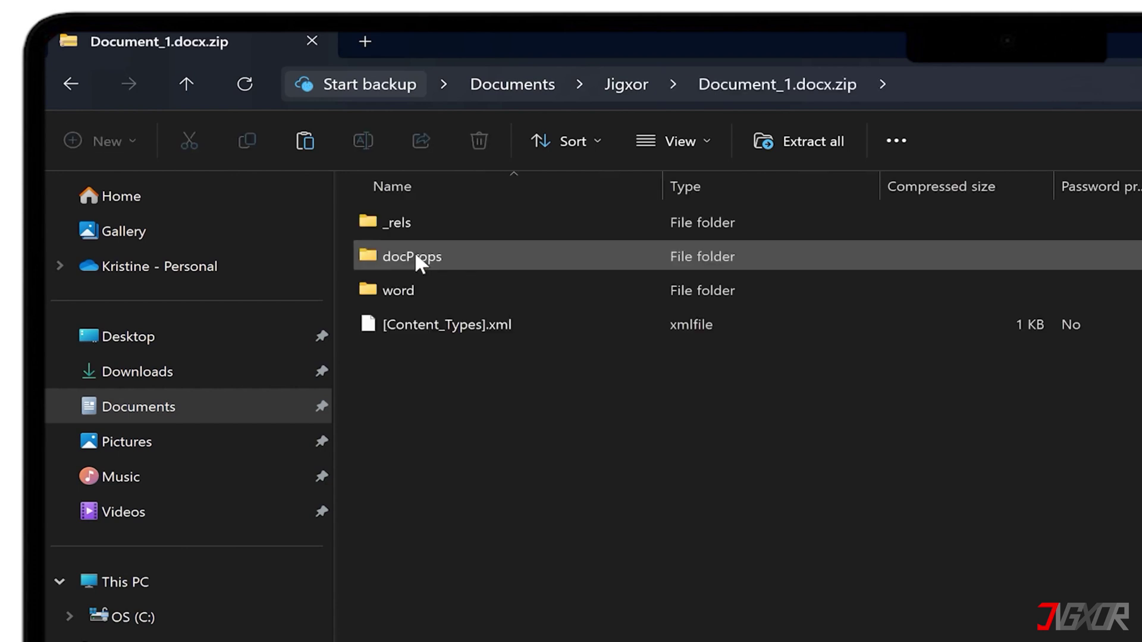
double_click(407, 286)
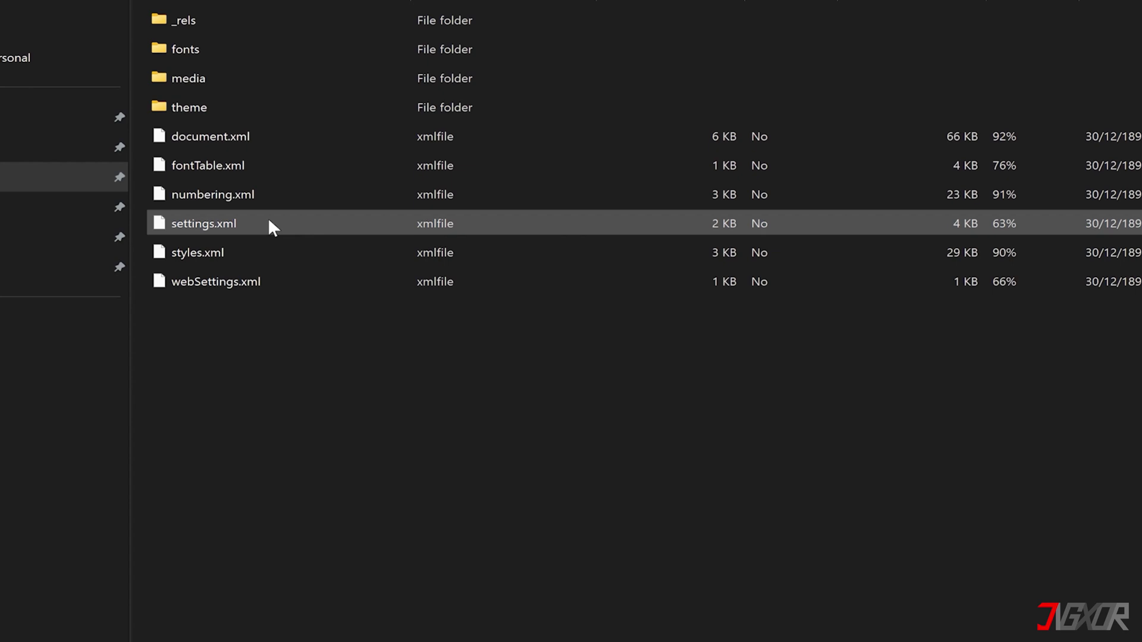
left_click(496, 458)
key("Delete")
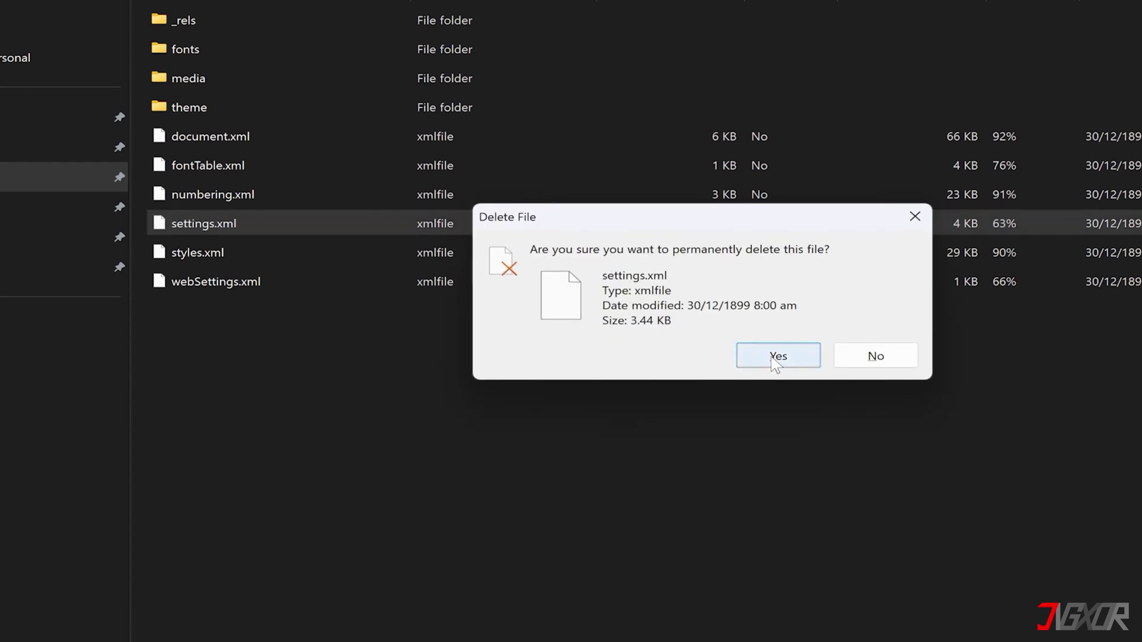
left_click(773, 356)
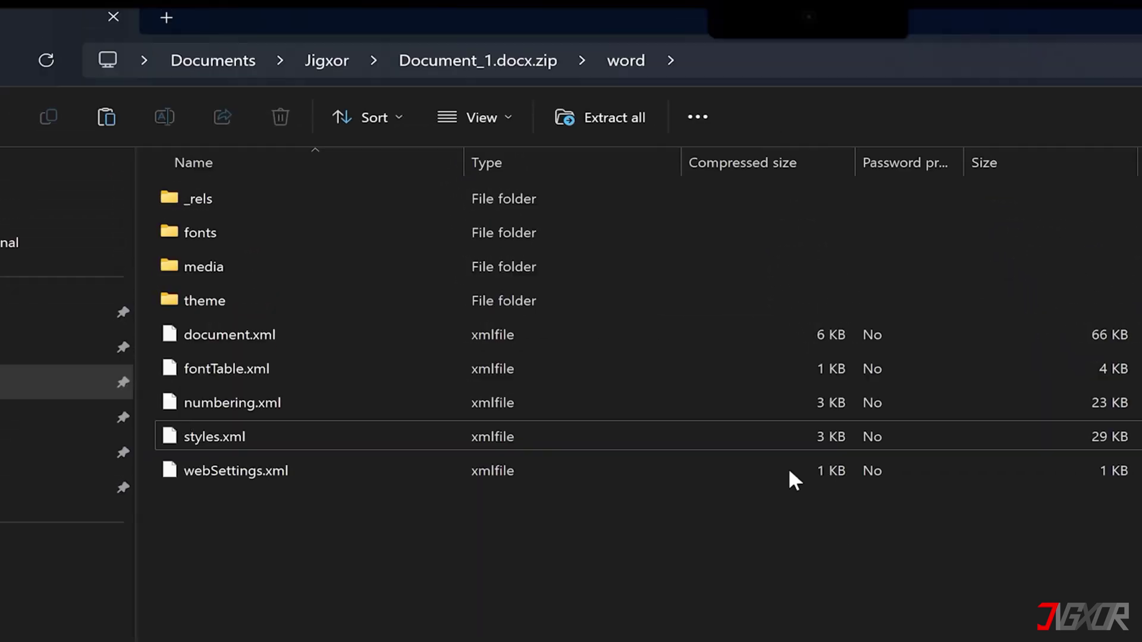
- Rename the archive back to Document_1.docx and open it in Word
left_click(336, 59)
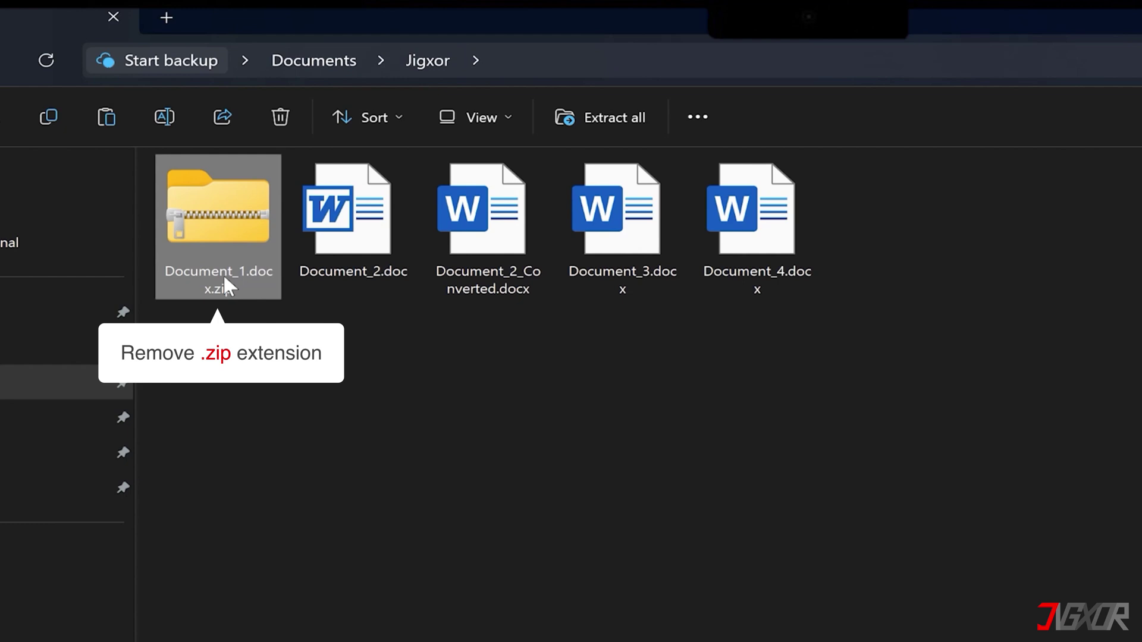
left_click(248, 282)
left_click(250, 283)
key("BackSpace")
key("BackSpace")
key("BackSpace")
key("BackSpace")
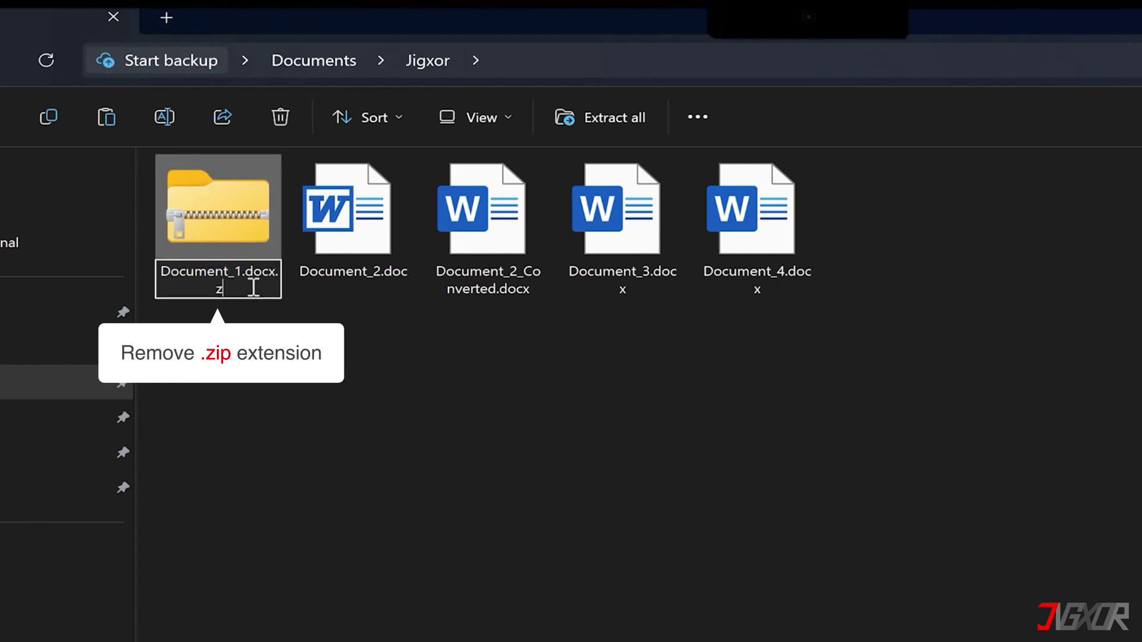
key("Return")
key("Return")
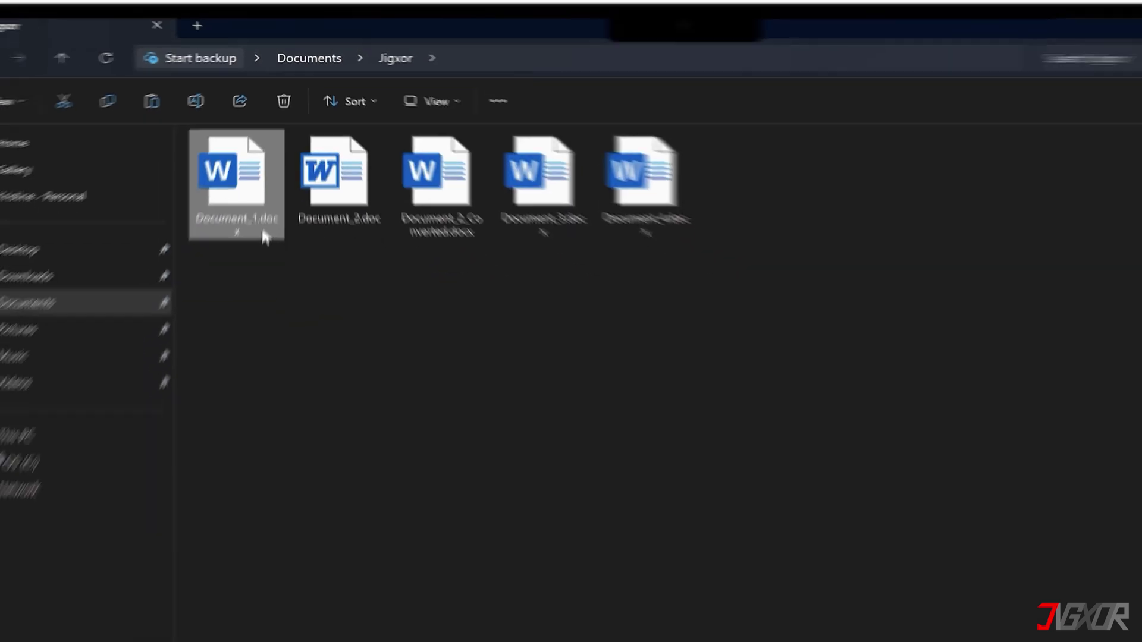
double_click(260, 136)
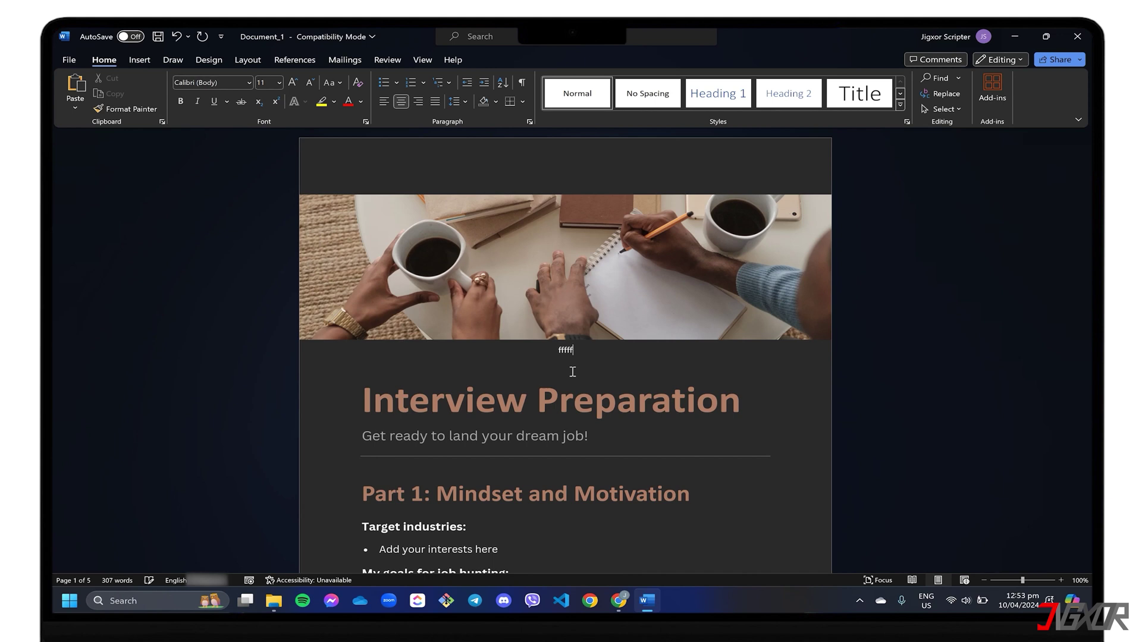
- Undo the trial ffff text typed below the image
key("ctrl+z")
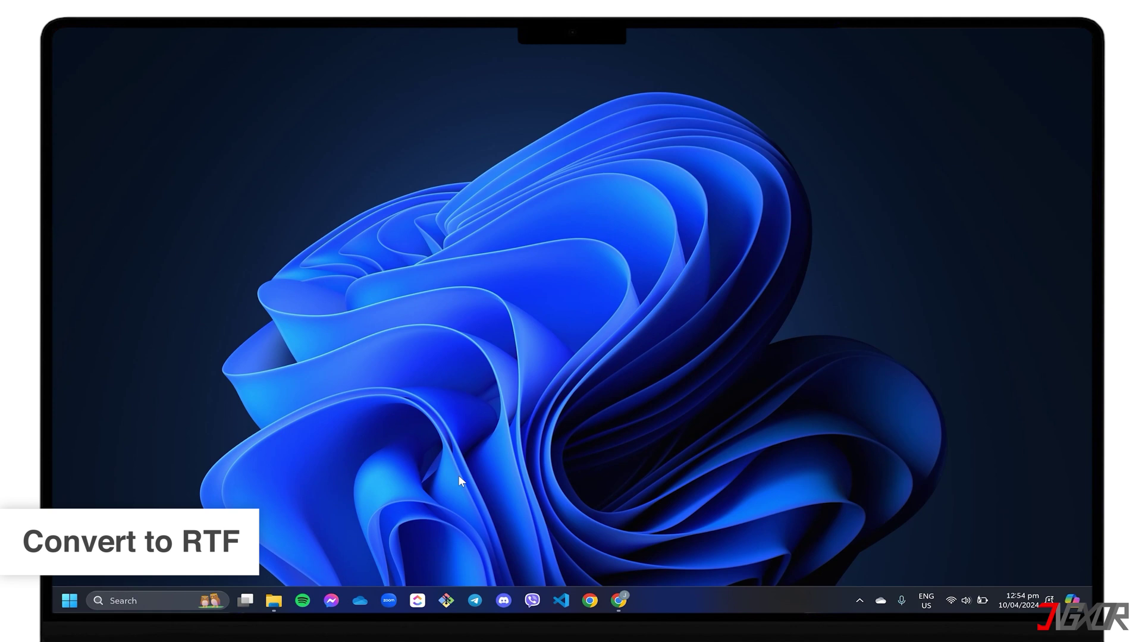
- Open Document_3.docx and save a Rich Text Format copy as RTF_Converted.rtf
left_click(273, 600)
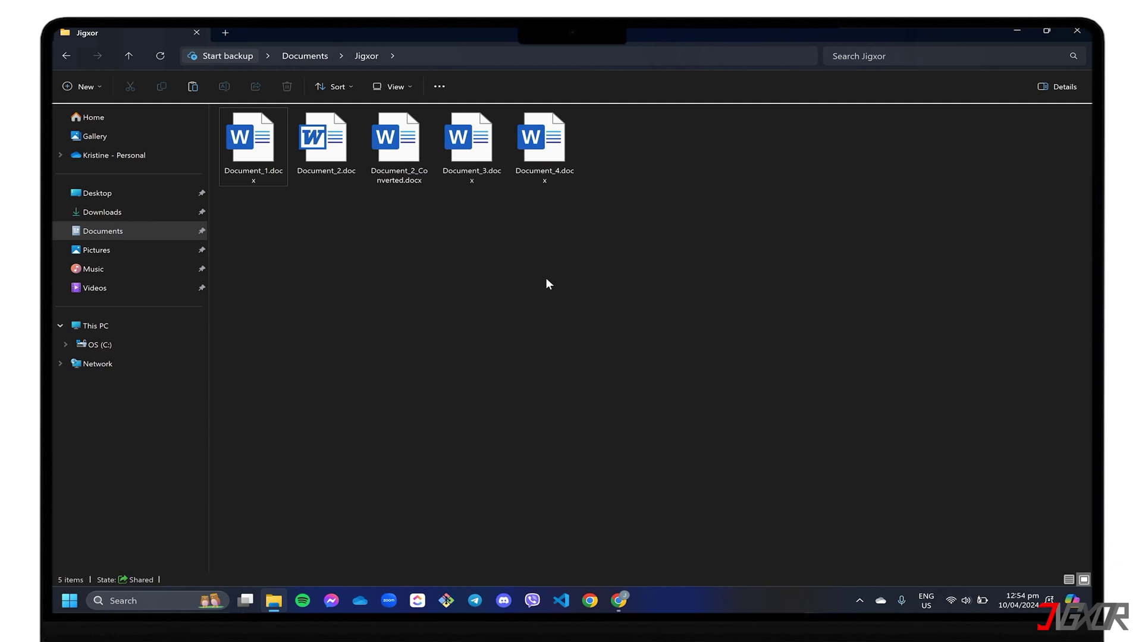
double_click(470, 143)
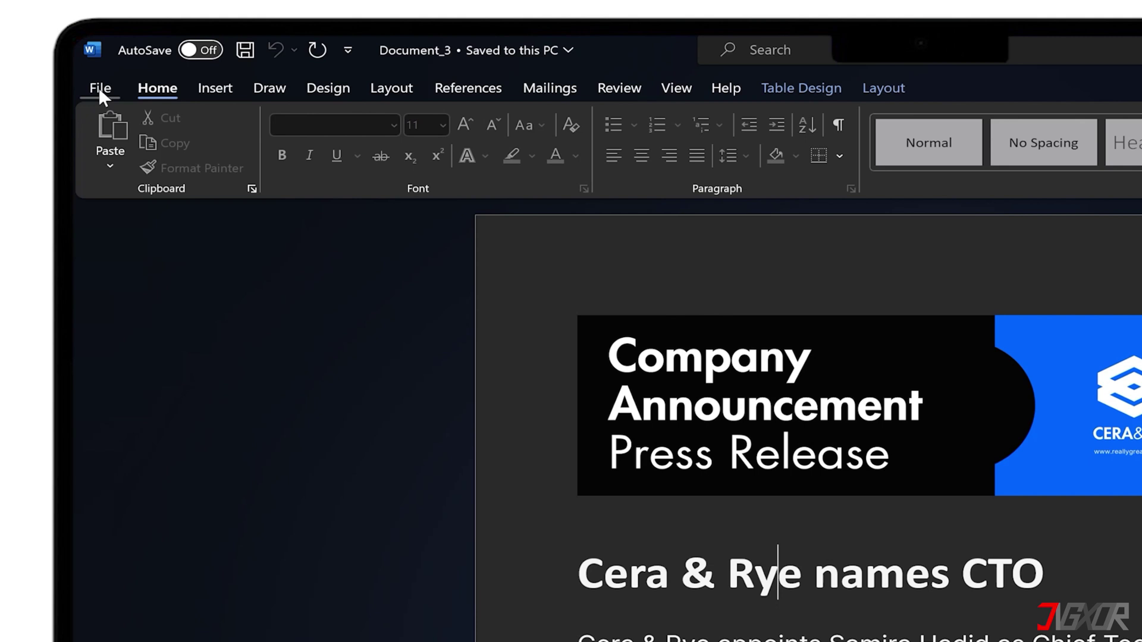
left_click(69, 60)
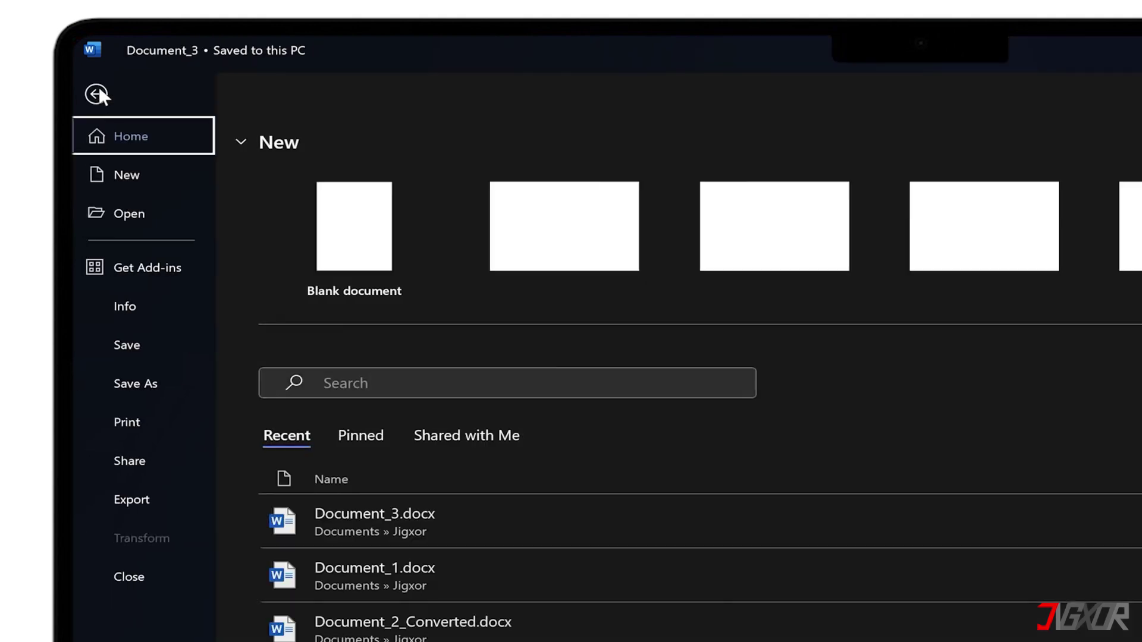
left_click(127, 383)
left_click(351, 423)
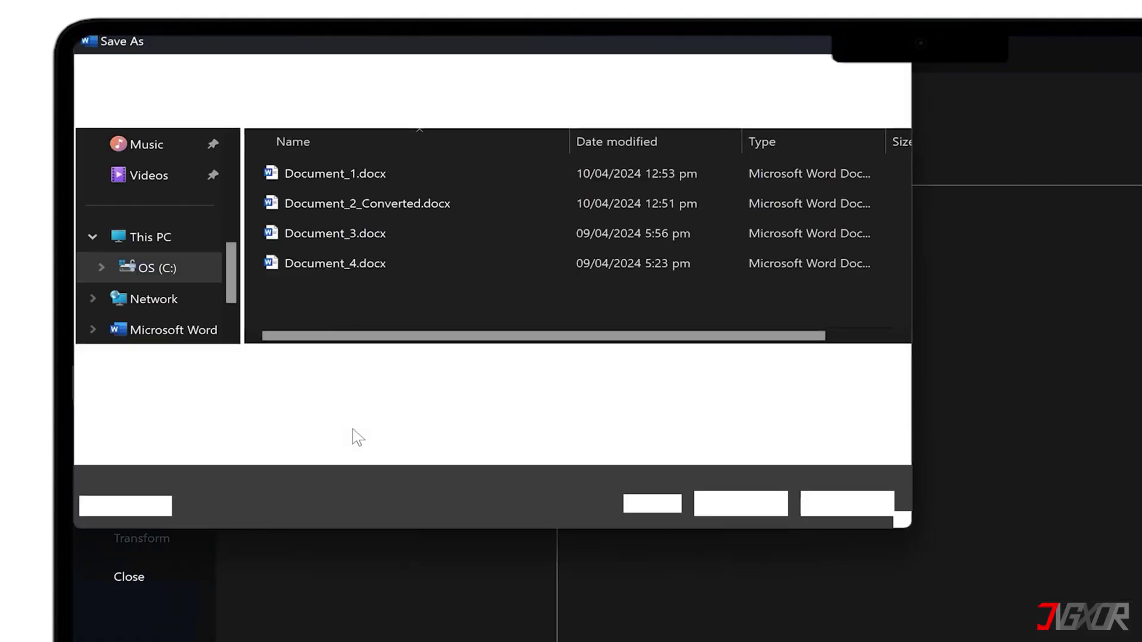
left_click(333, 386)
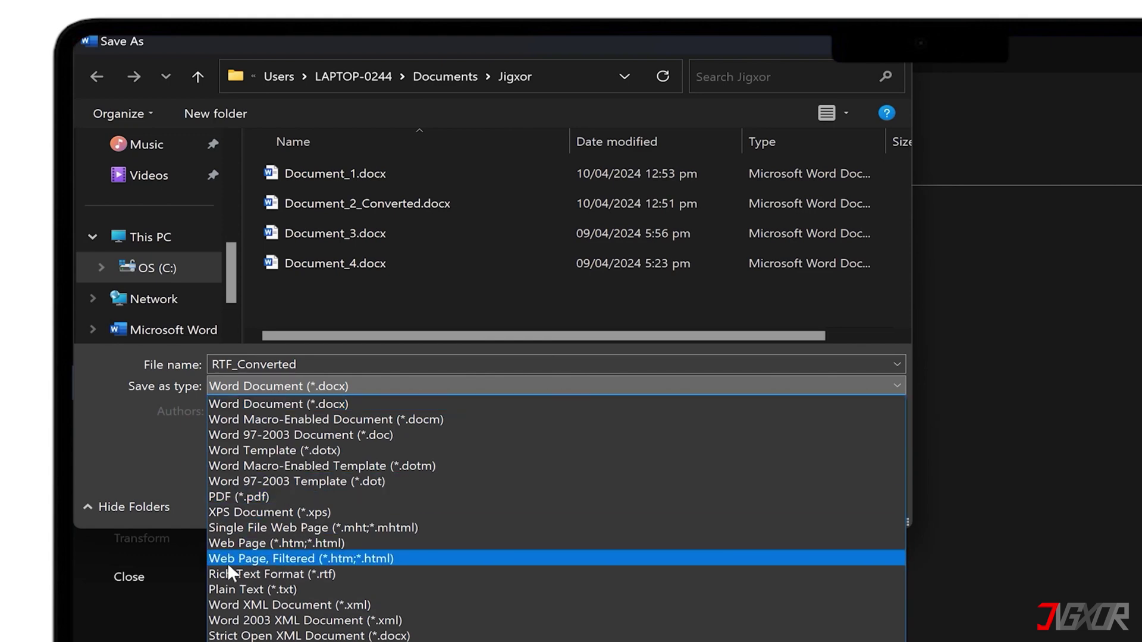
left_click(331, 573)
left_click(753, 480)
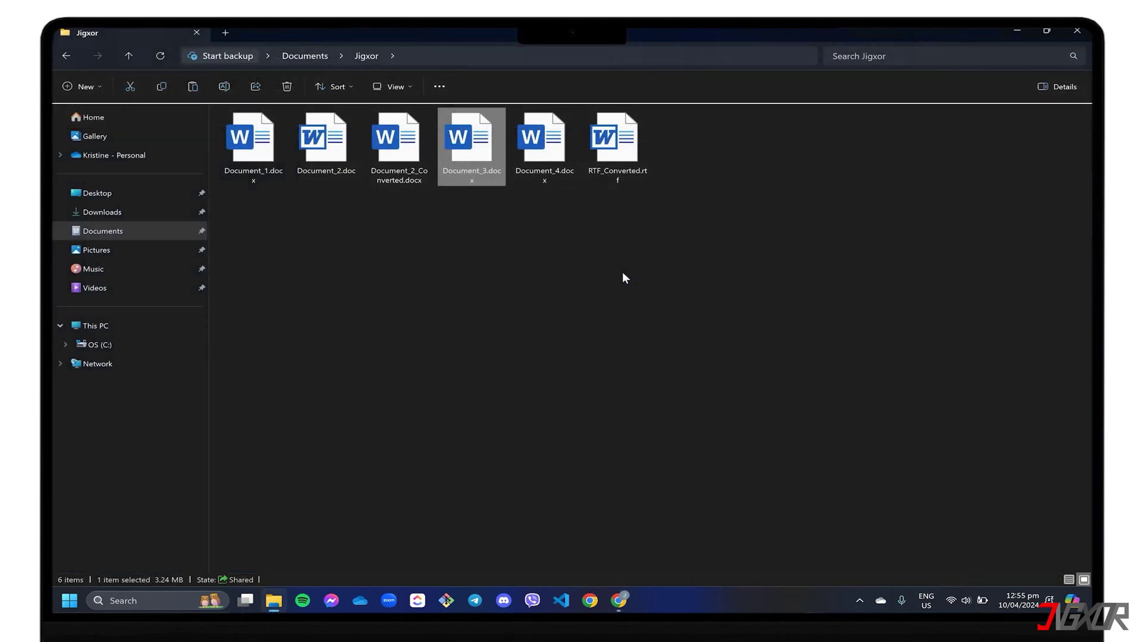
- Open RTF_Converted.rtf in Notepad to view its raw code
left_click(623, 275)
right_click(622, 149)
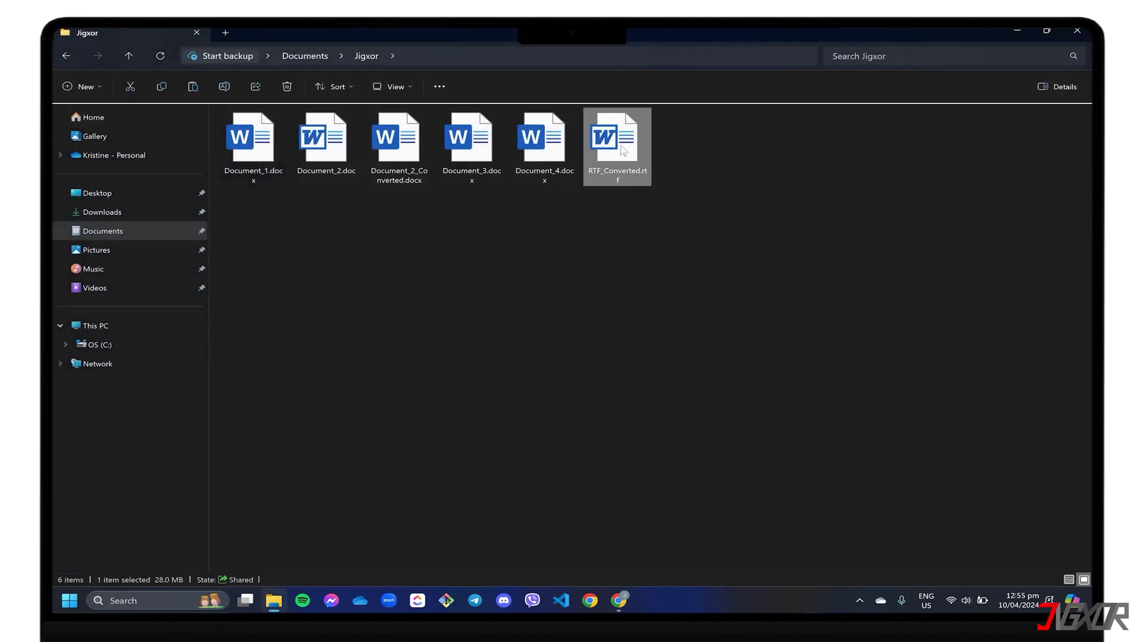
mouse_move(693, 204)
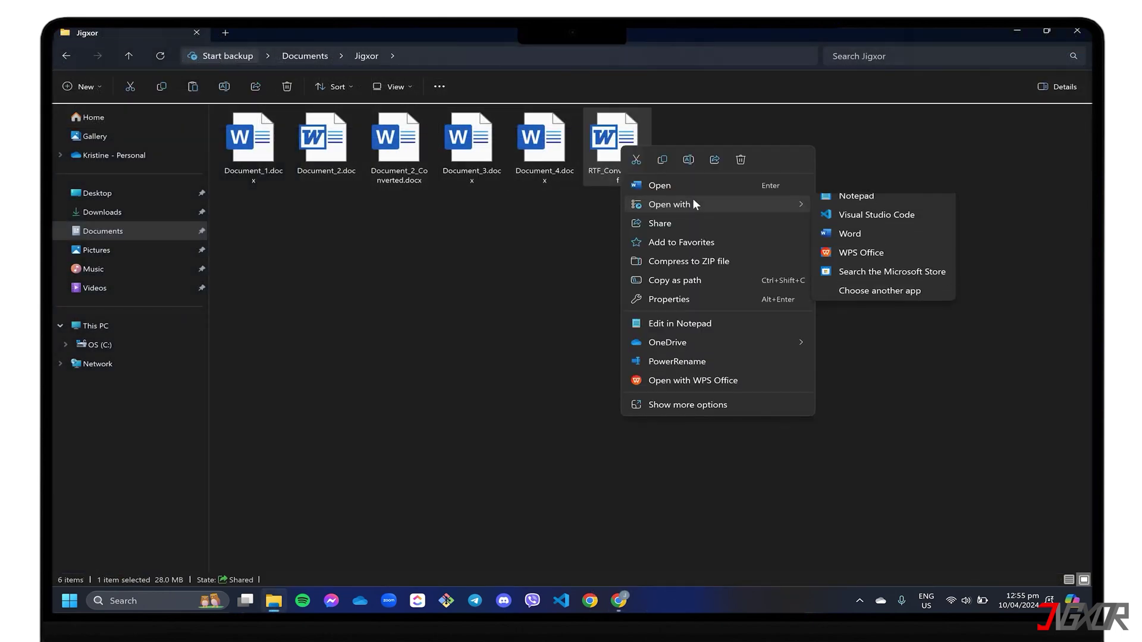
left_click(872, 207)
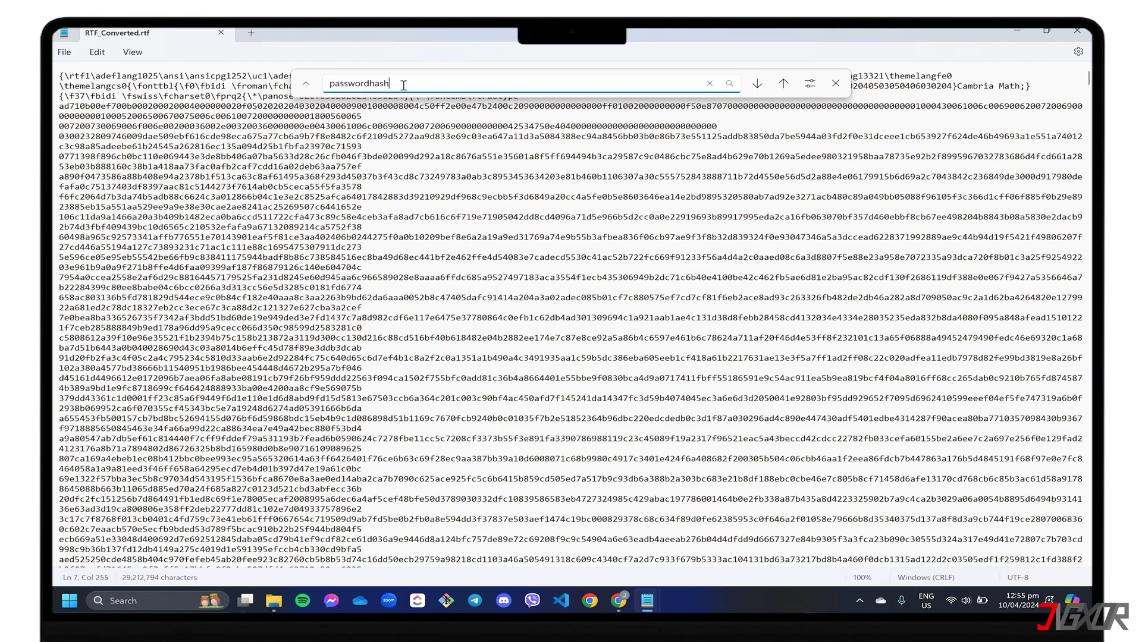
- Jump to the passwordhash match in the RTF code and bring its hash value into view
key("Return")
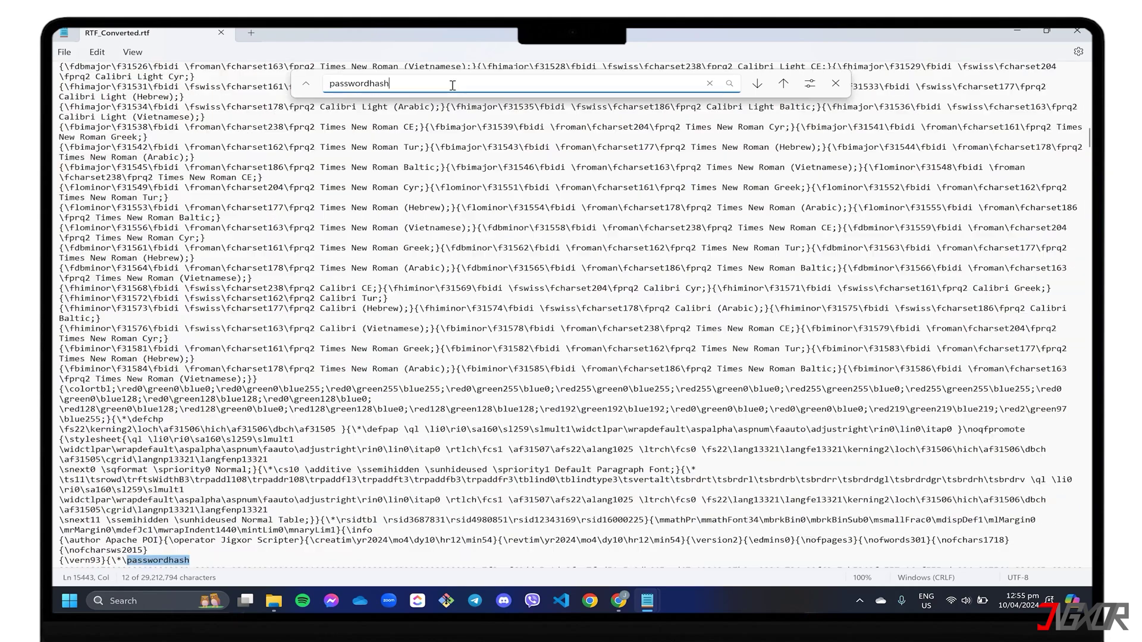
scroll(142, 475, "down", 3)
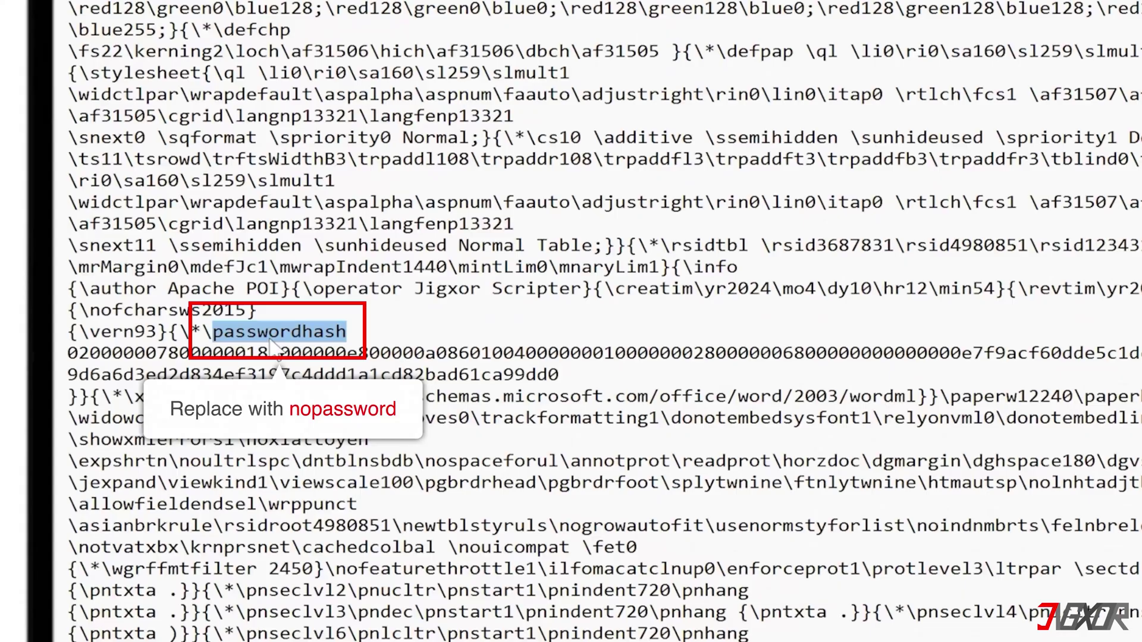
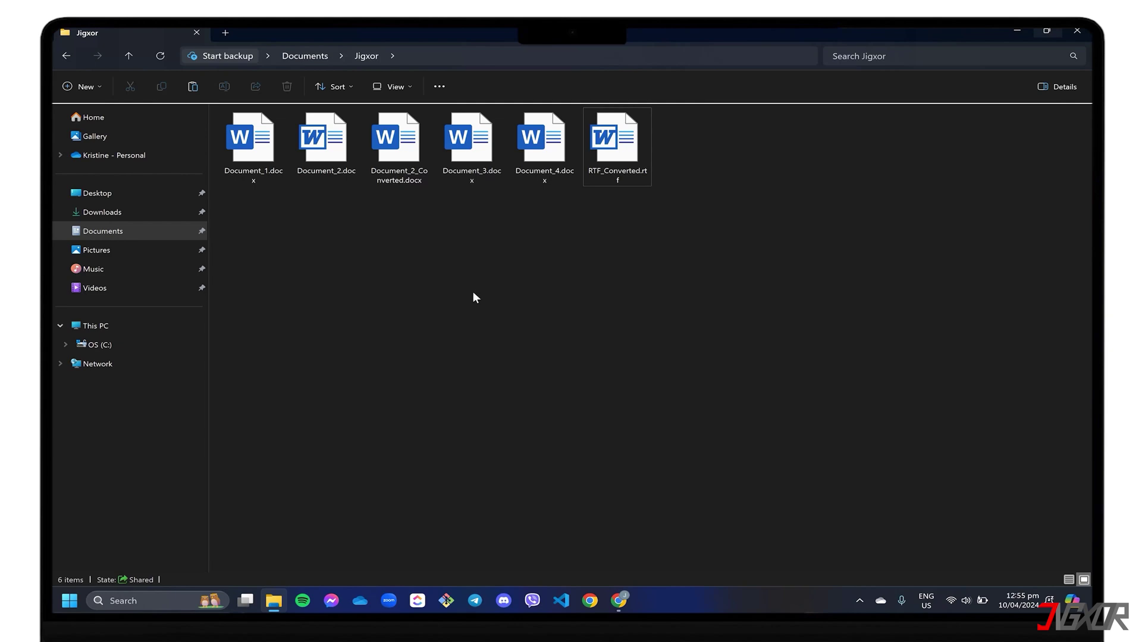
- Open RTF_Converted.rtf from the Jigxor folder in Word
double_click(621, 152)
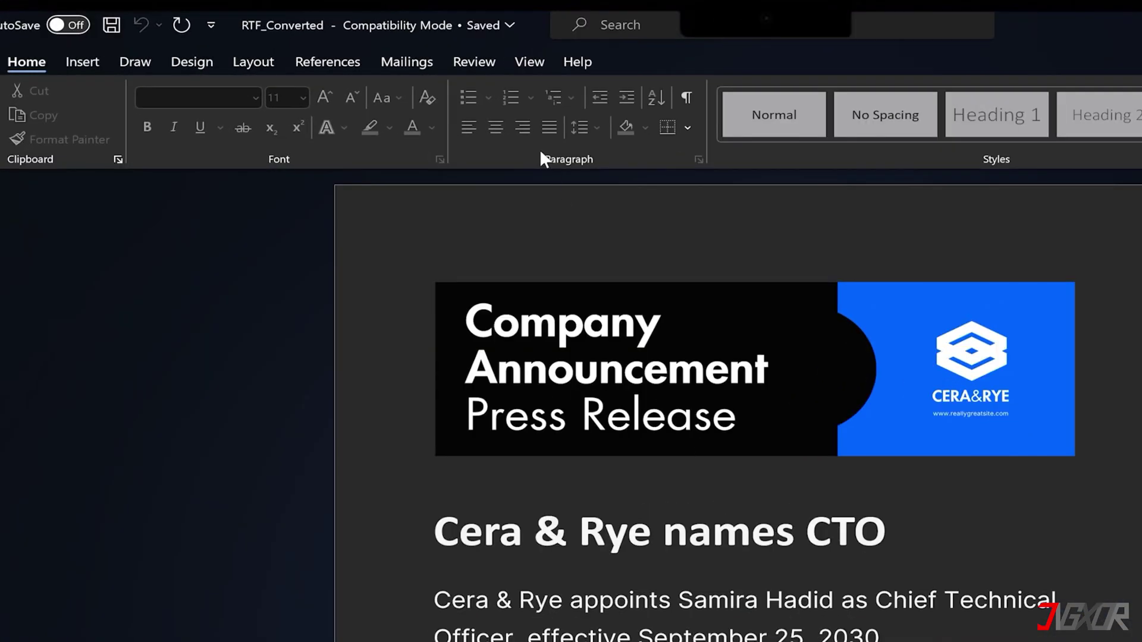
- Stop protection on RTF_Converted, clear the editing-type restriction, and add ' -' after 'Rye' in the heading
left_click(388, 62)
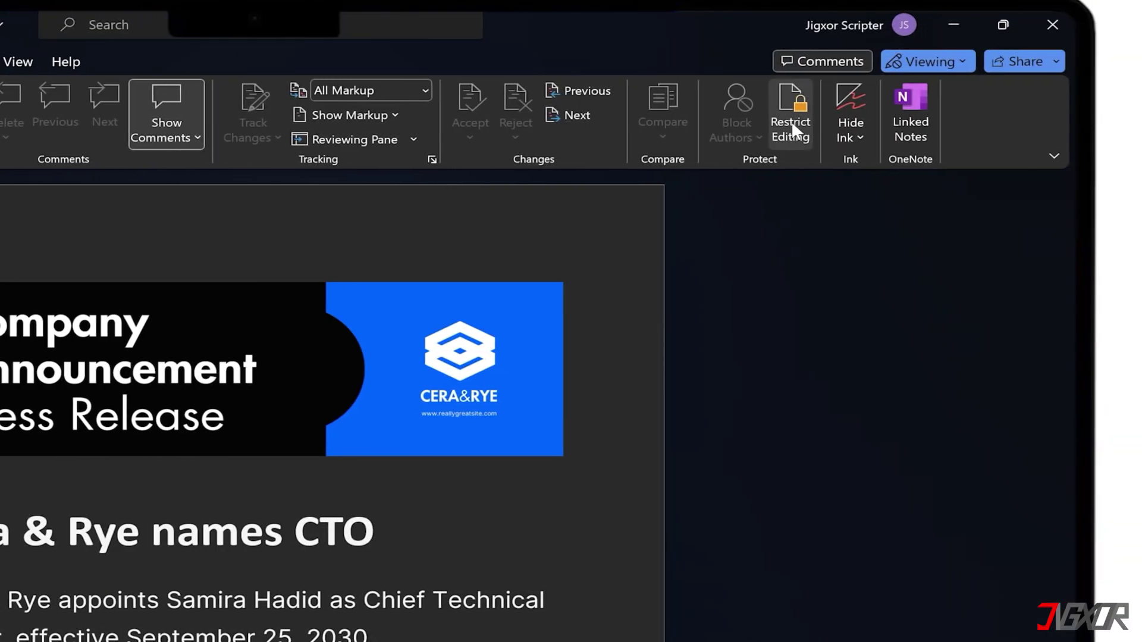
left_click(791, 122)
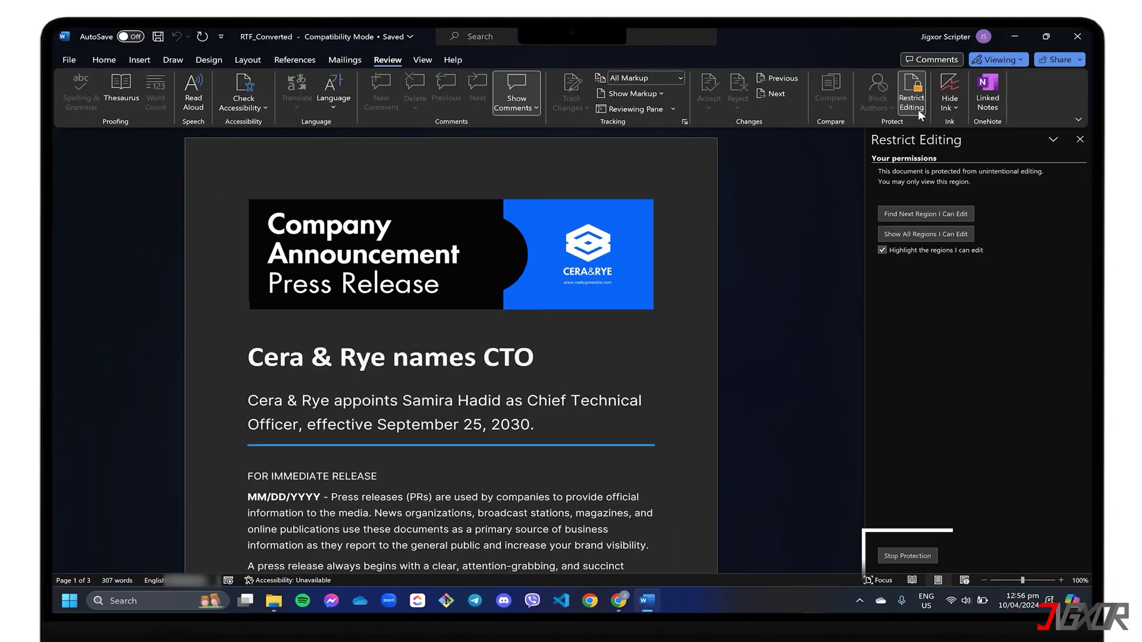
left_click(904, 556)
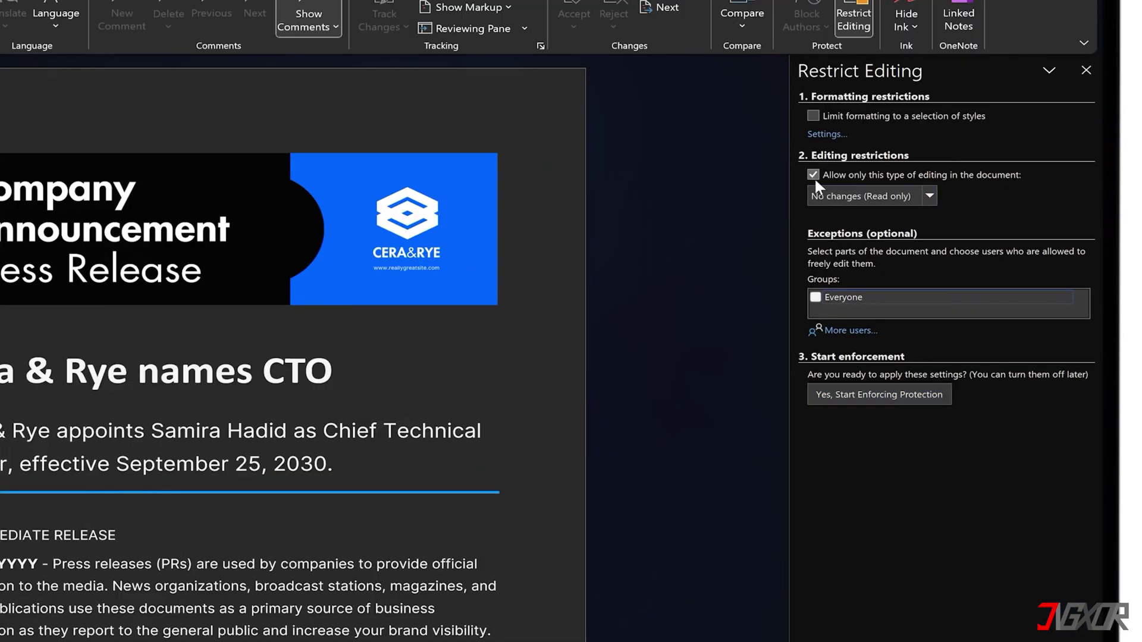
left_click(882, 216)
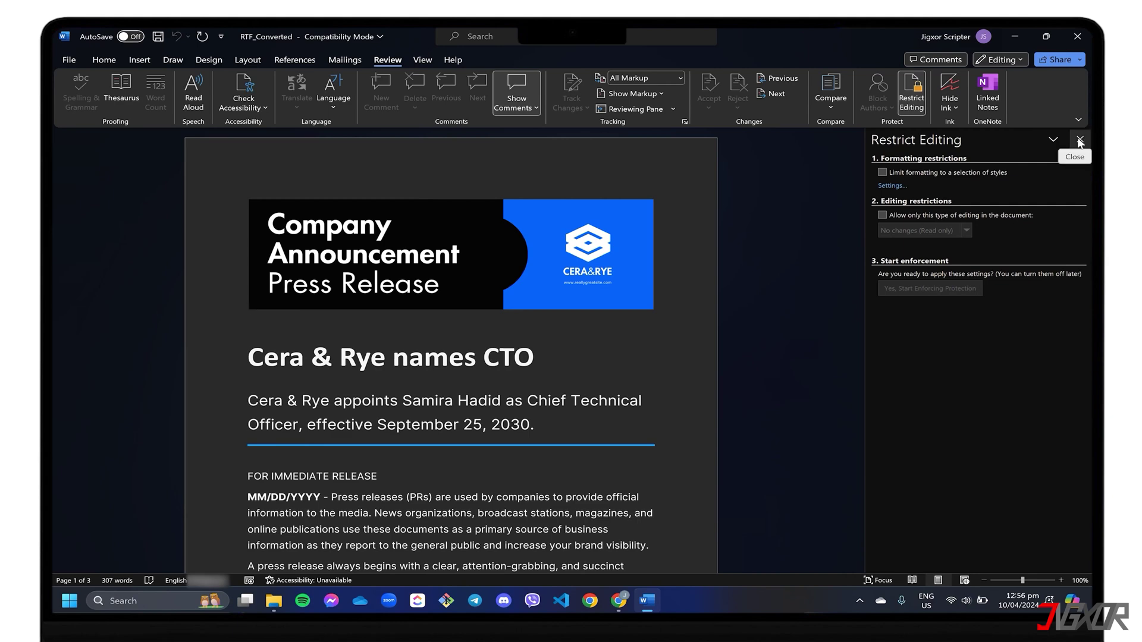
left_click(1080, 140)
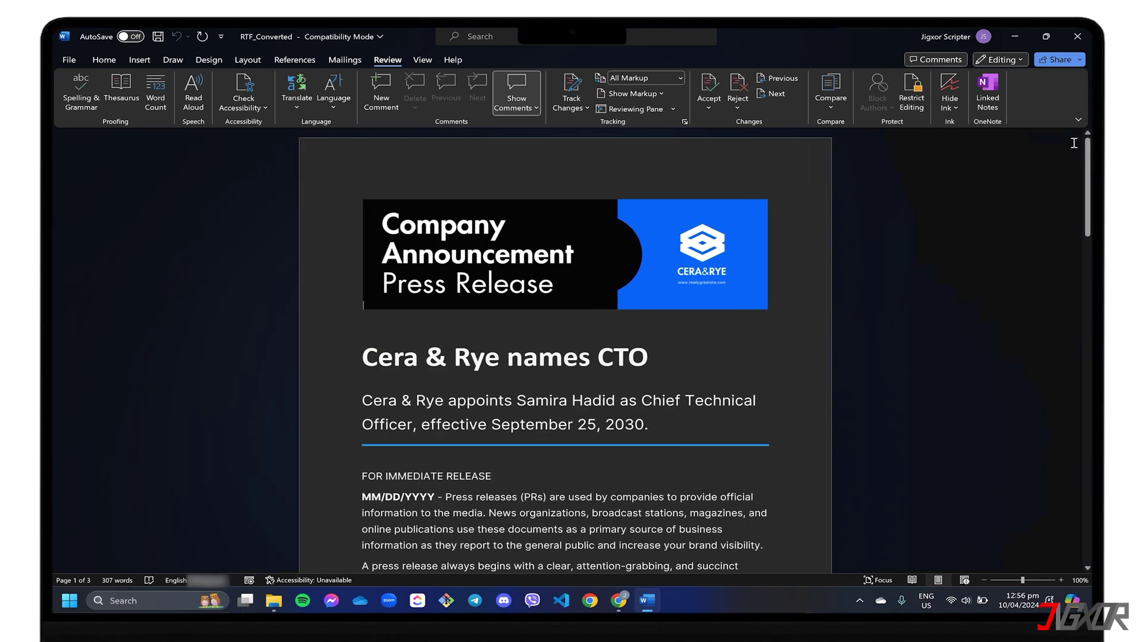
left_click(503, 360)
type("-")
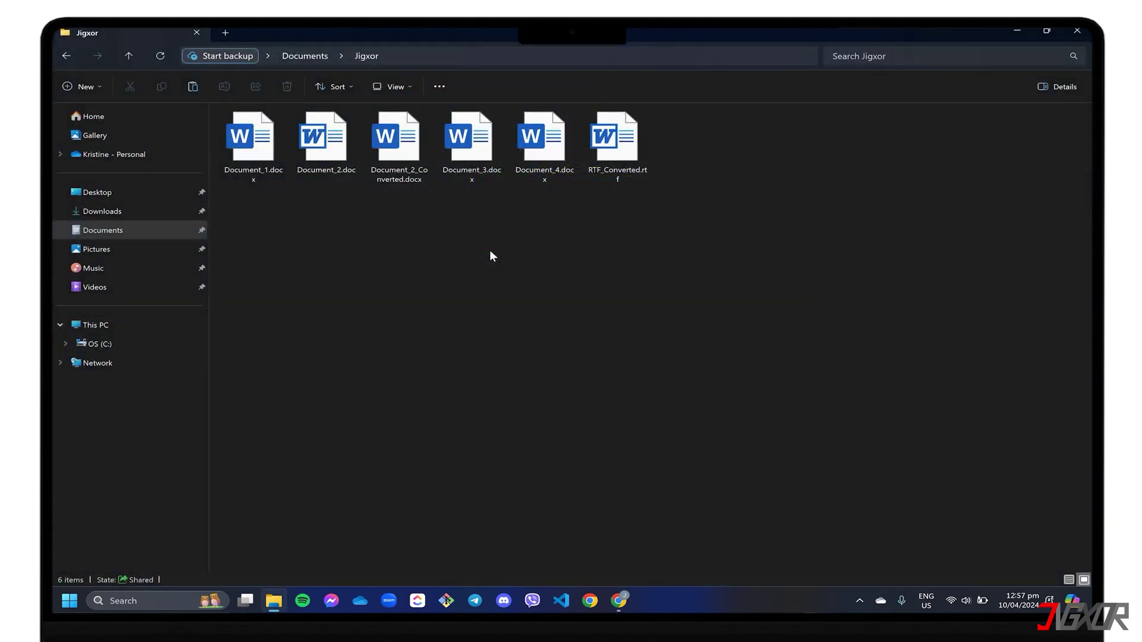
- Print Document_4.docx to a PDF file with Microsoft Print to PDF
left_click(555, 156)
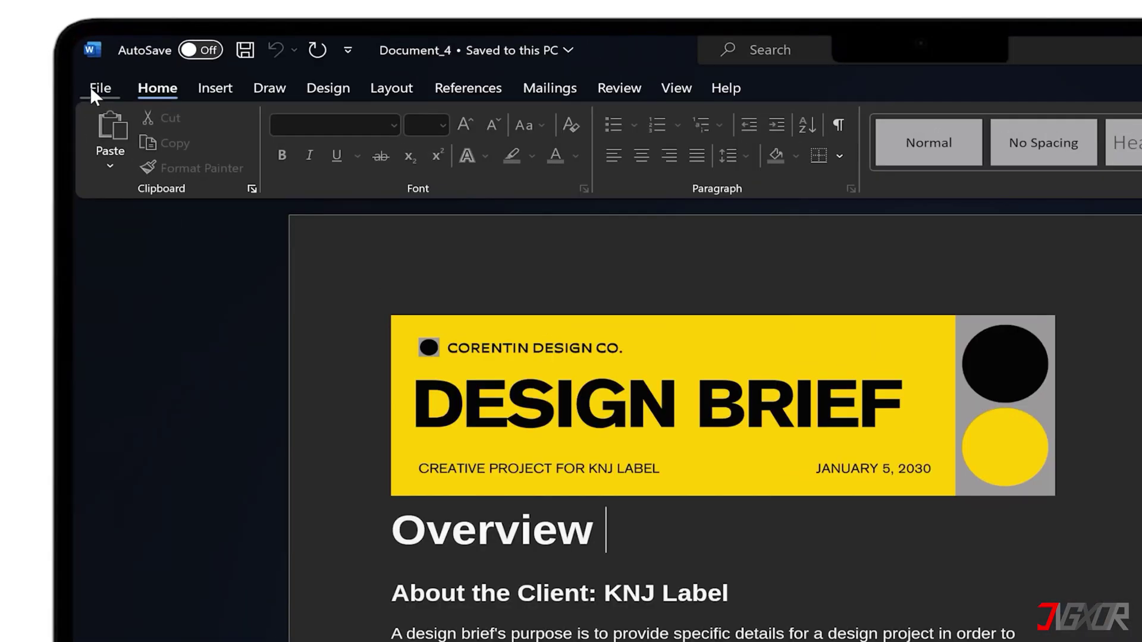
left_click(92, 88)
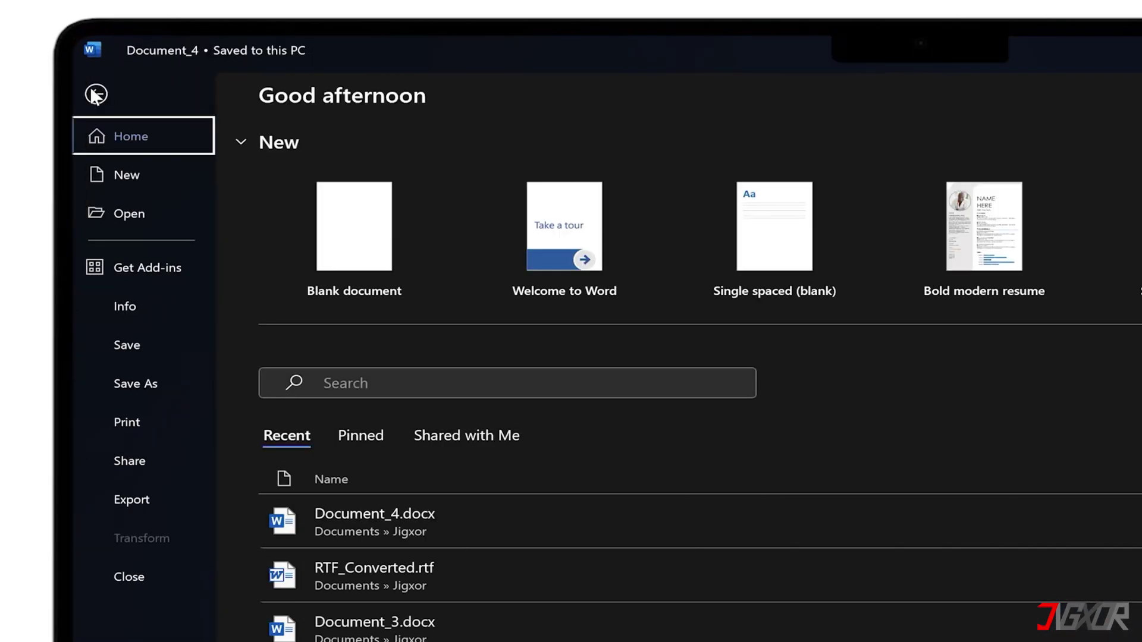
left_click(148, 421)
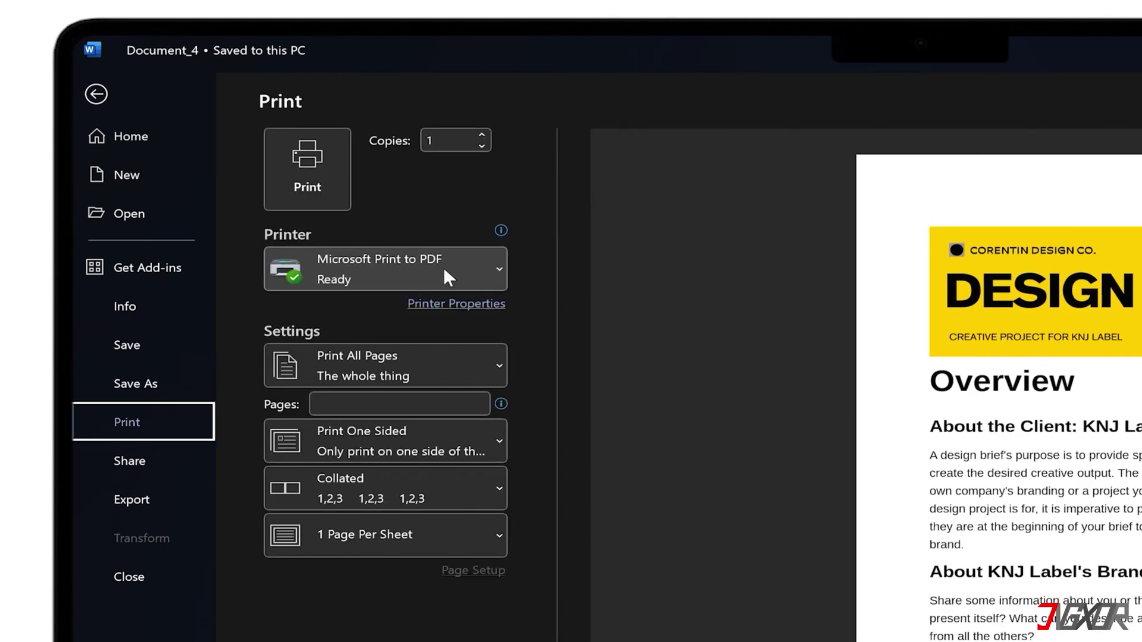
left_click(319, 179)
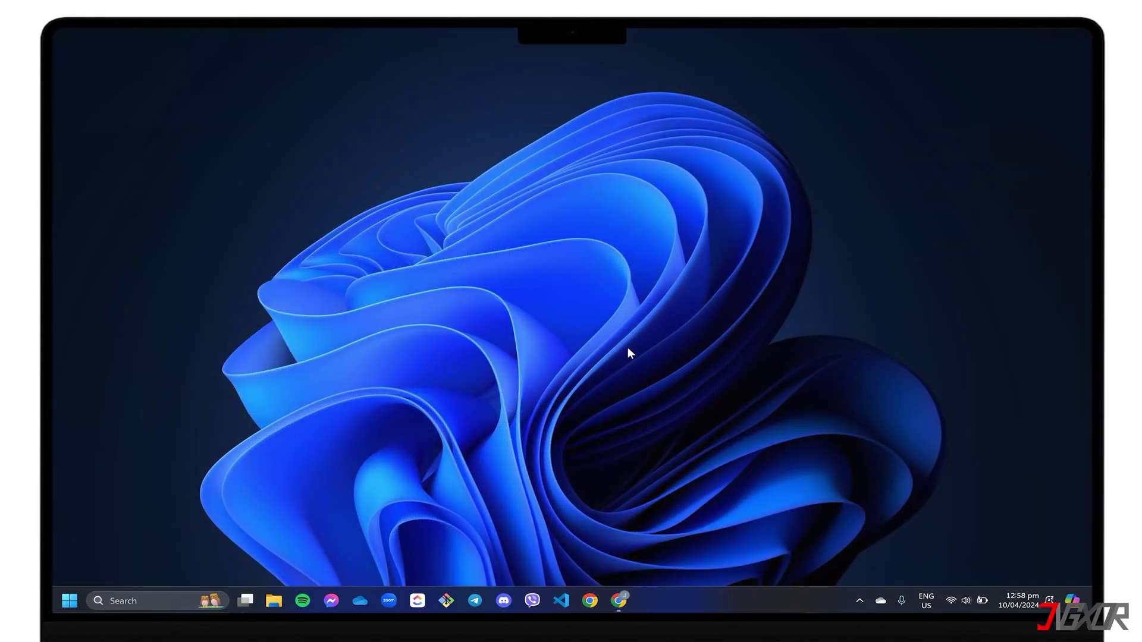
- Launch Chrome from the taskbar to reach iLovePDF's PDF to WORD Converter
left_click(619, 600)
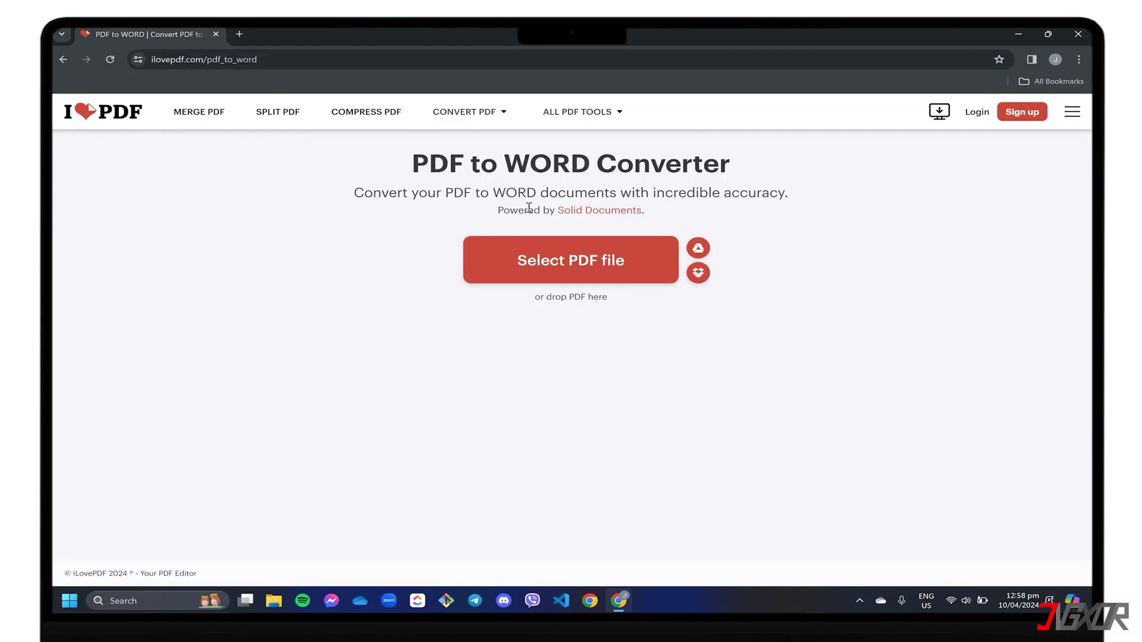
- Upload Document_4_converted.pdf to iLovePDF, convert it to Word, and download the DOCX
left_click(984, 420)
double_click(267, 111)
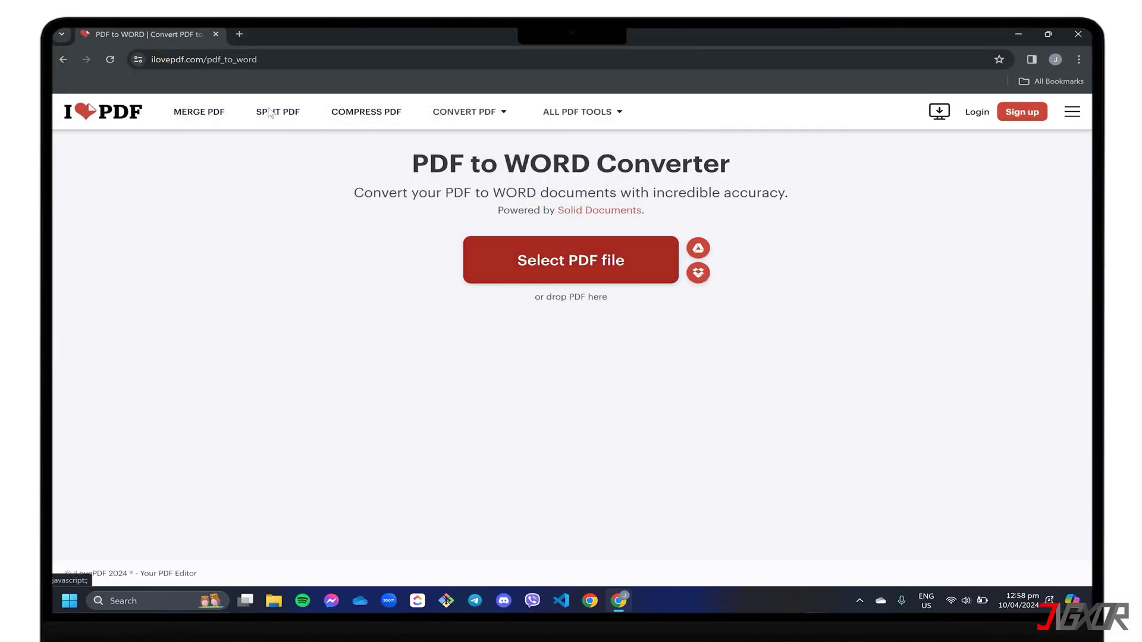
left_click(952, 548)
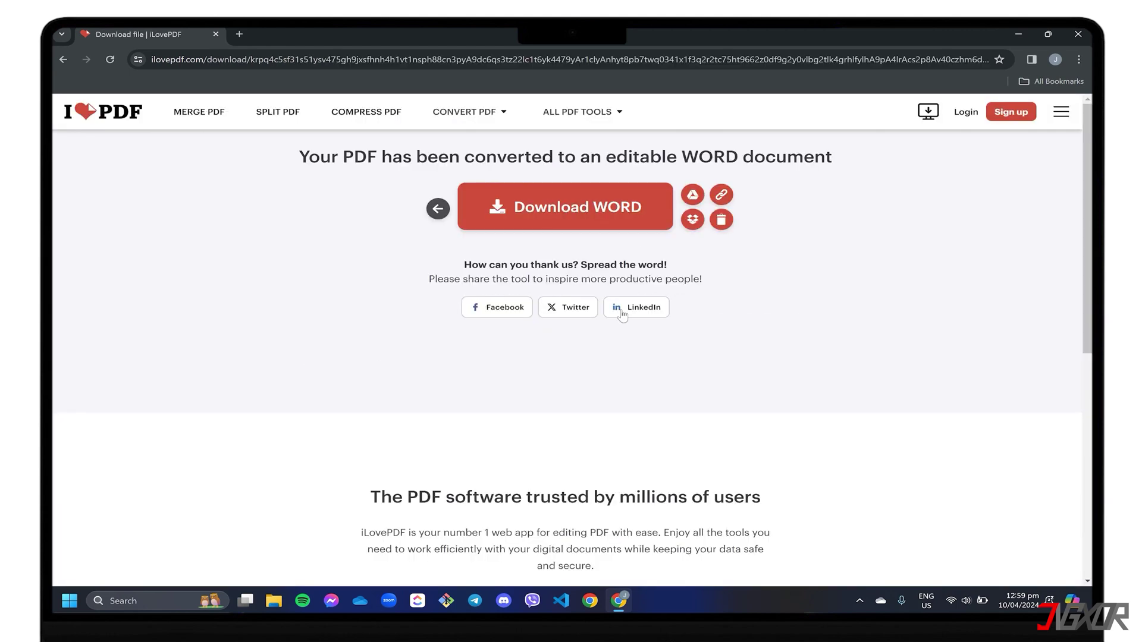
left_click(565, 207)
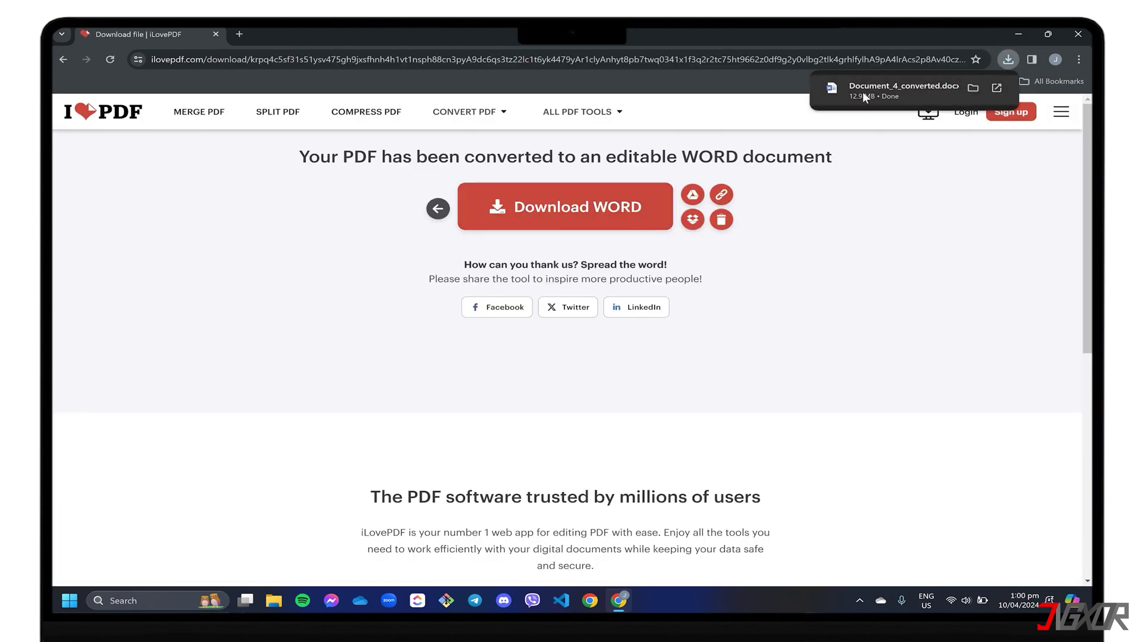
- Open the downloaded Document_4_converted.docx, enable editing, and type 'jjj' after the Overview heading
left_click(933, 94)
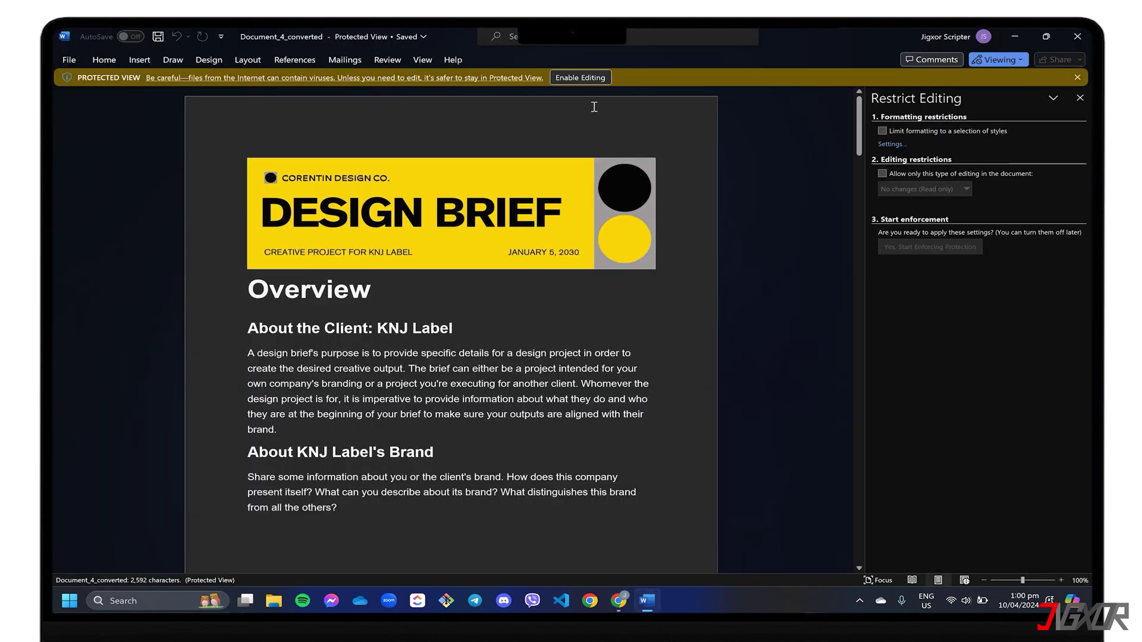
left_click(580, 77)
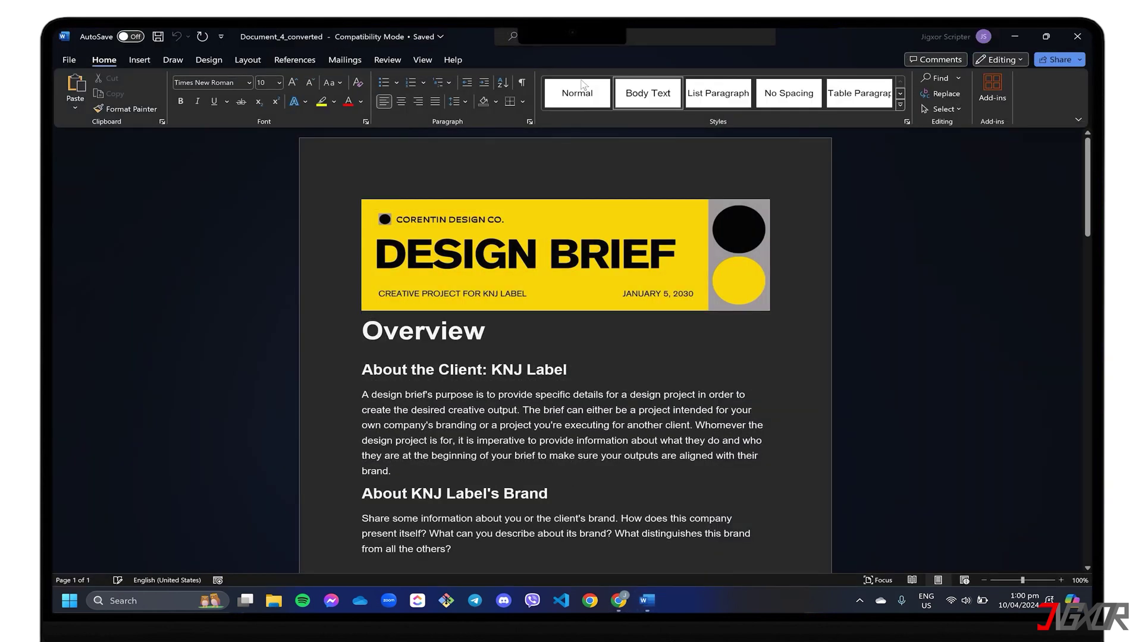
left_click(485, 333)
type("jjj")
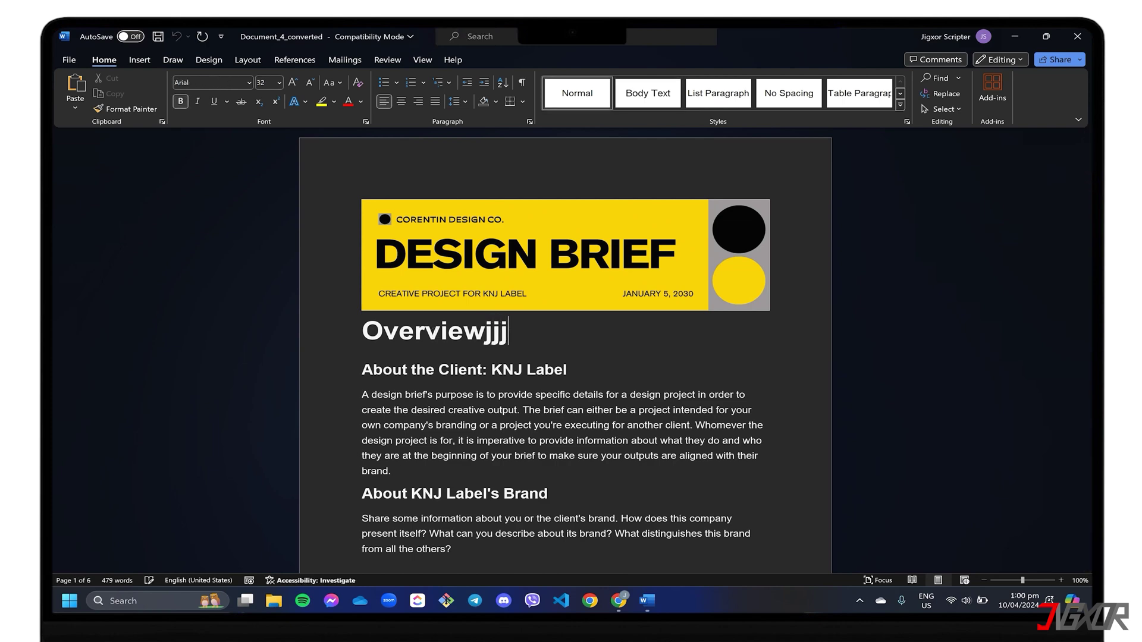
scroll(453, 336, "down", 4)
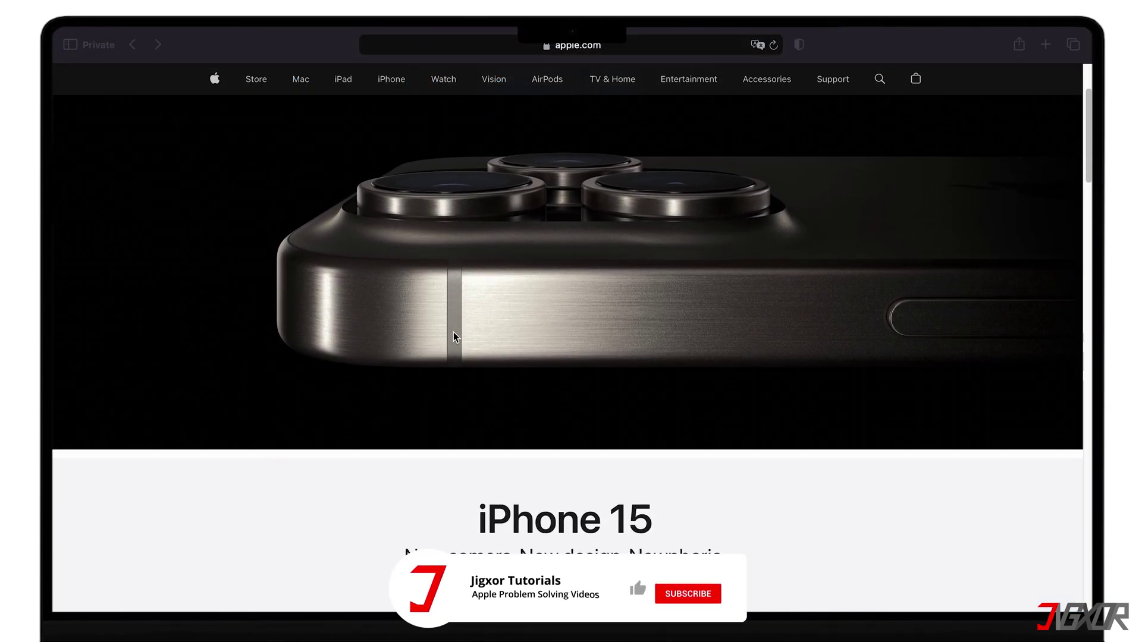
scroll(454, 337, "down", 3)
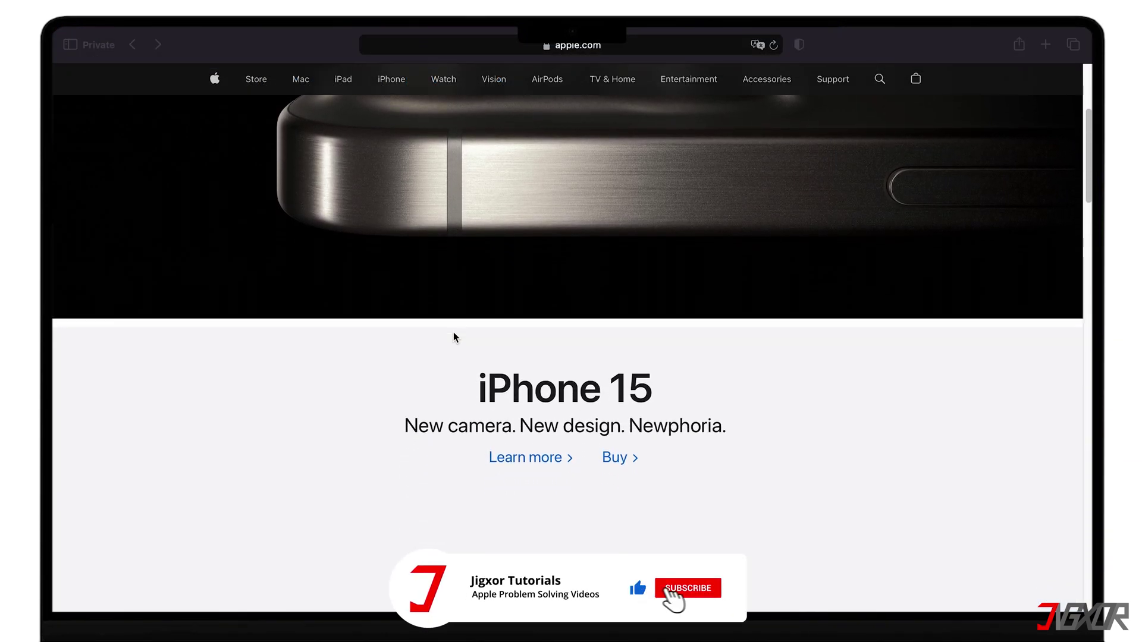
scroll(453, 336, "down", 3)
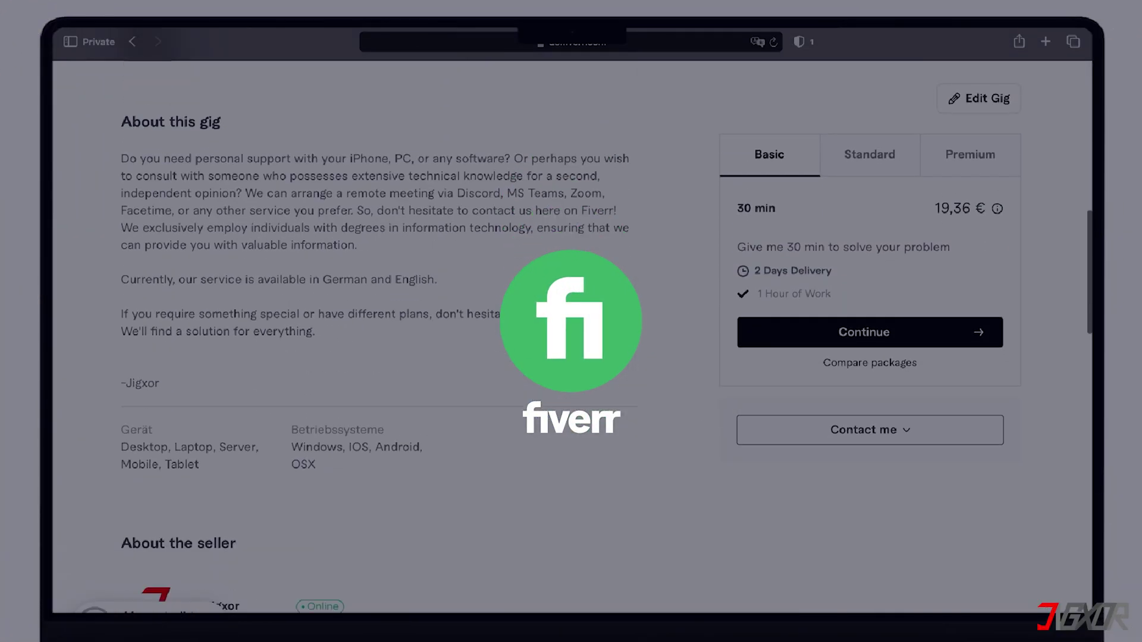
scroll(583, 324, "down", 15)
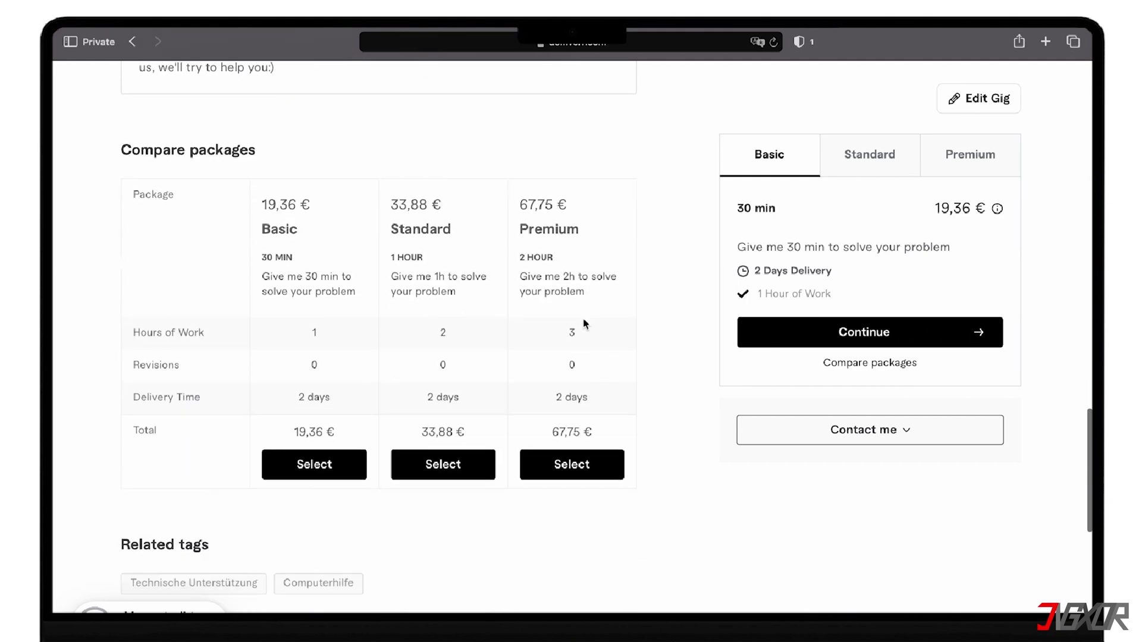